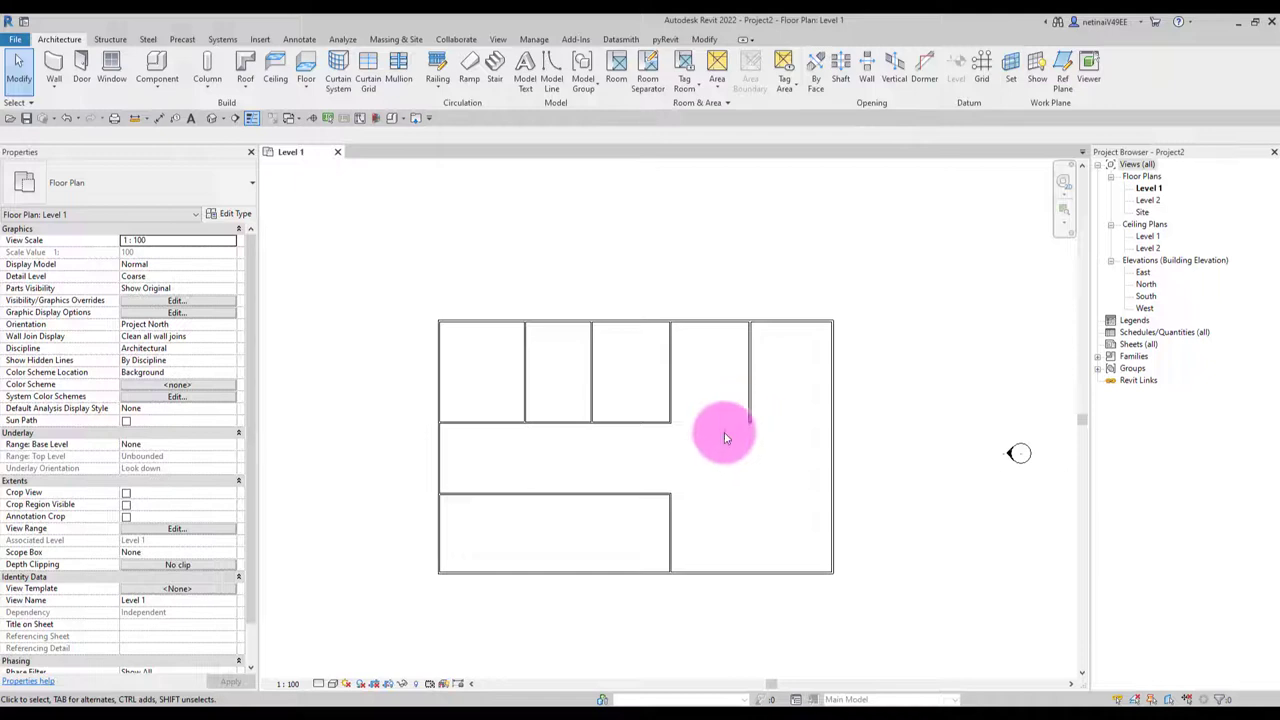
Open a 3D view of the house and select one exterior wall.
scroll(716, 431, "up", 1)
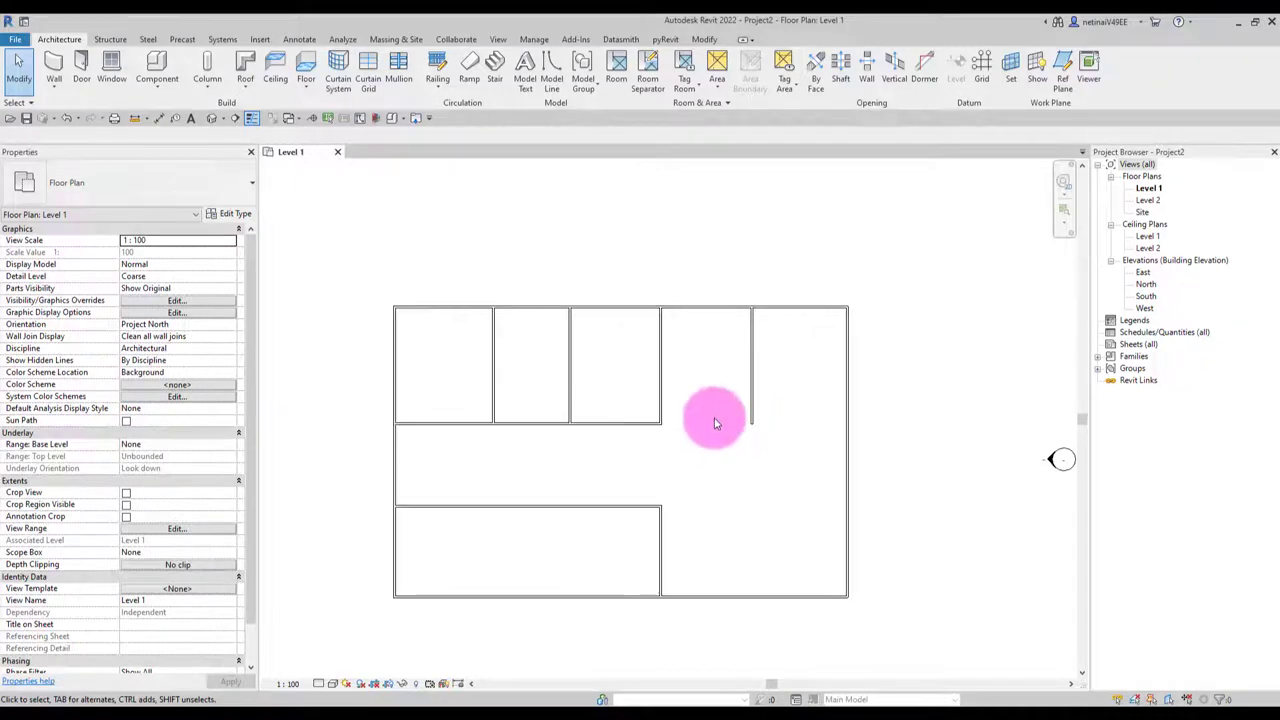
scroll(700, 390, "down", 1)
left_click(211, 118)
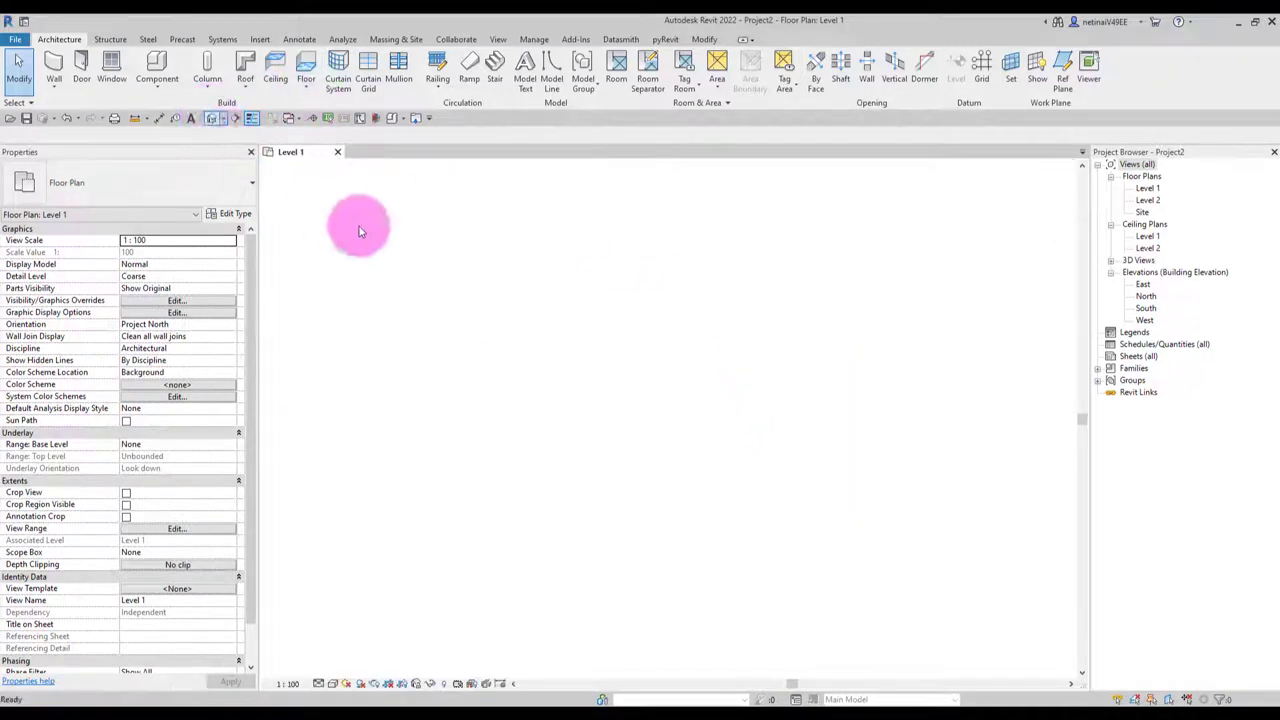
left_click(530, 470)
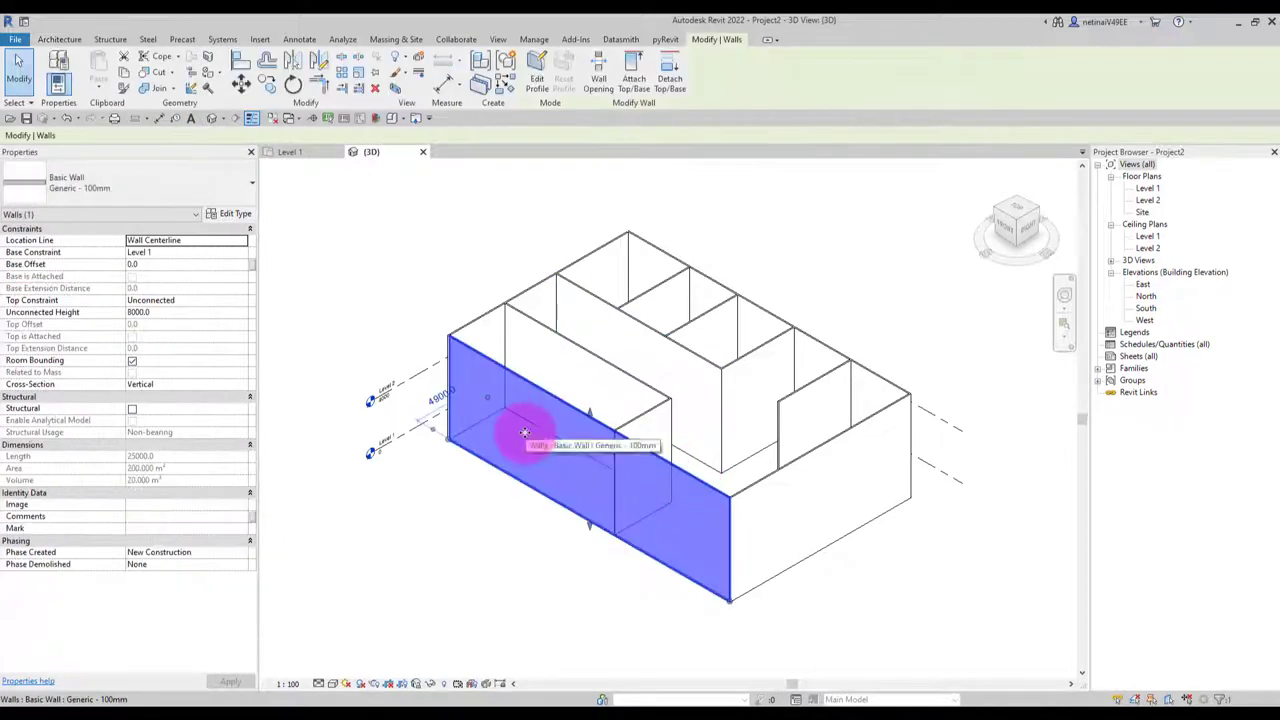
Select all walls (SA) and set their Top Constraint to Up to level: Level 2.
key("s")
key("a")
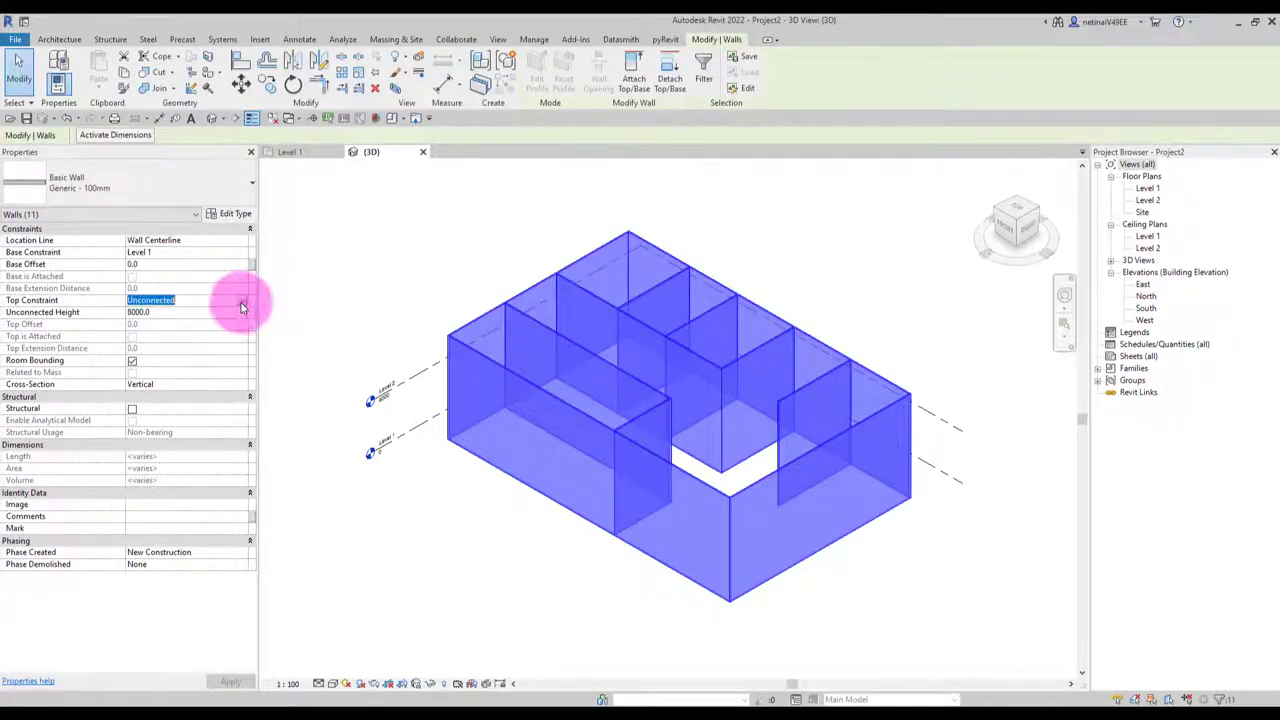
left_click(244, 302)
left_click(177, 336)
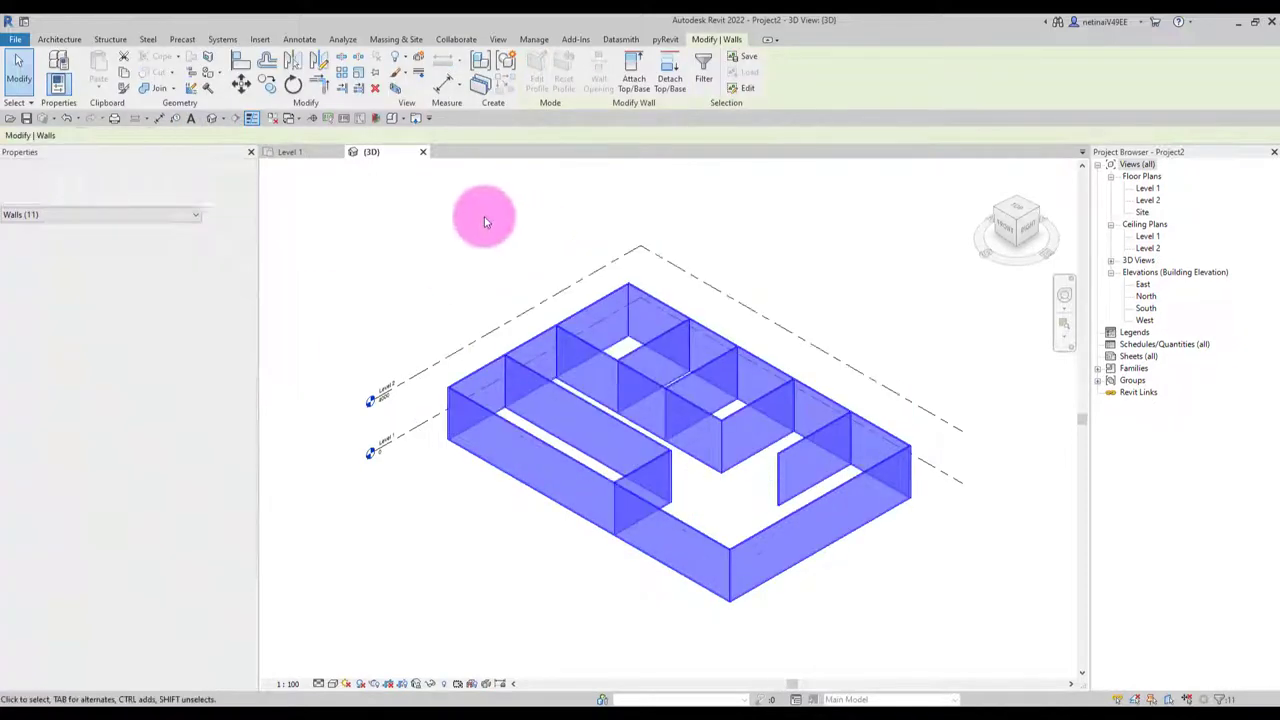
left_click(484, 217)
left_click(292, 152)
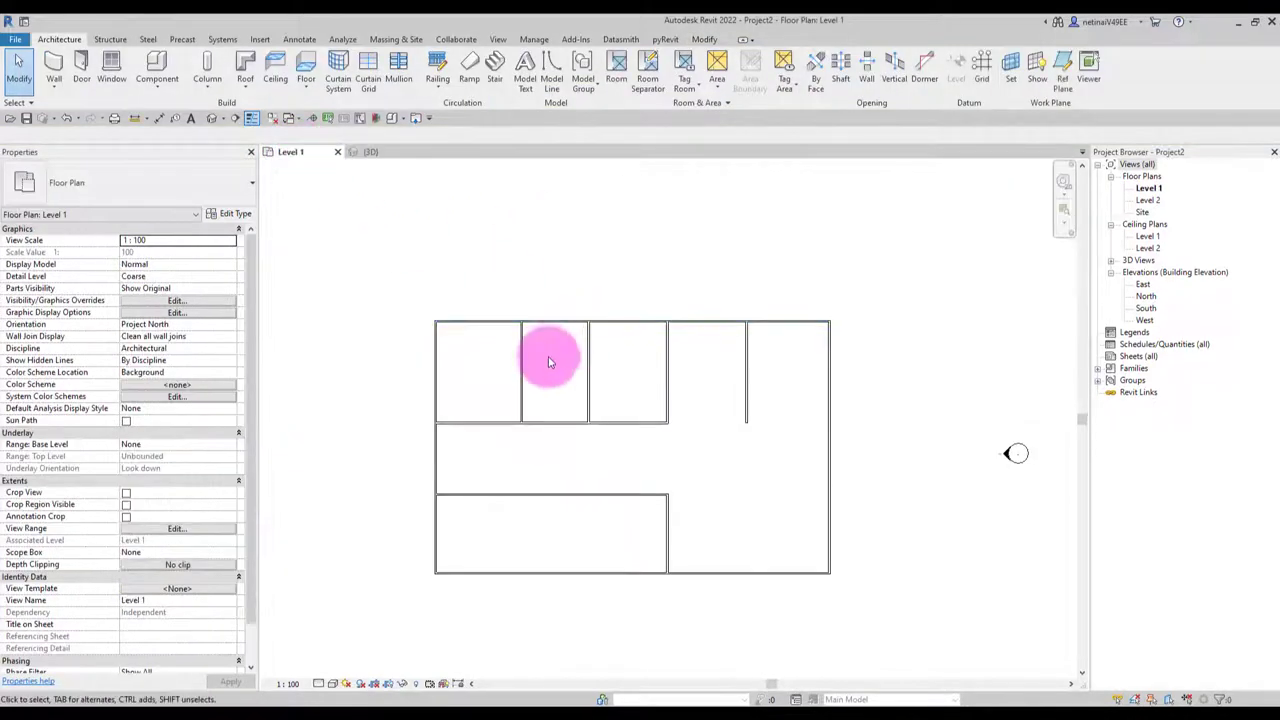
scroll(570, 400, "up", 2)
scroll(616, 474, "up", 1)
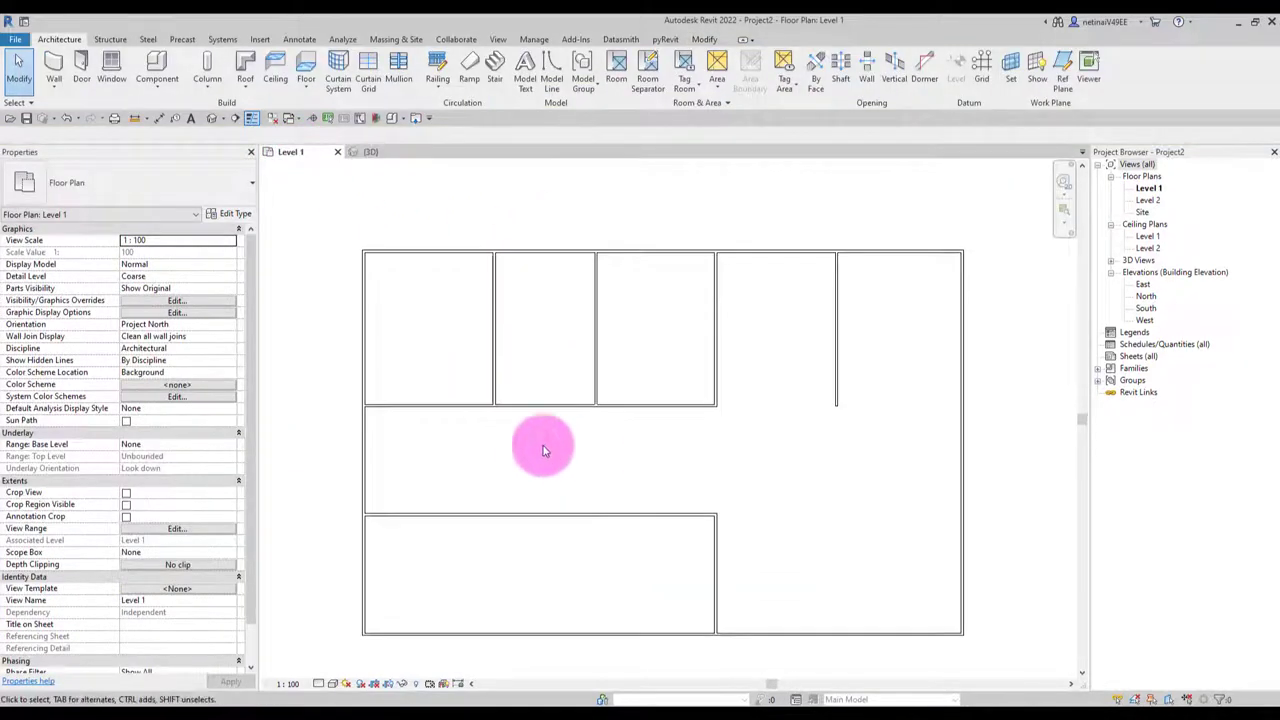
left_click(497, 350)
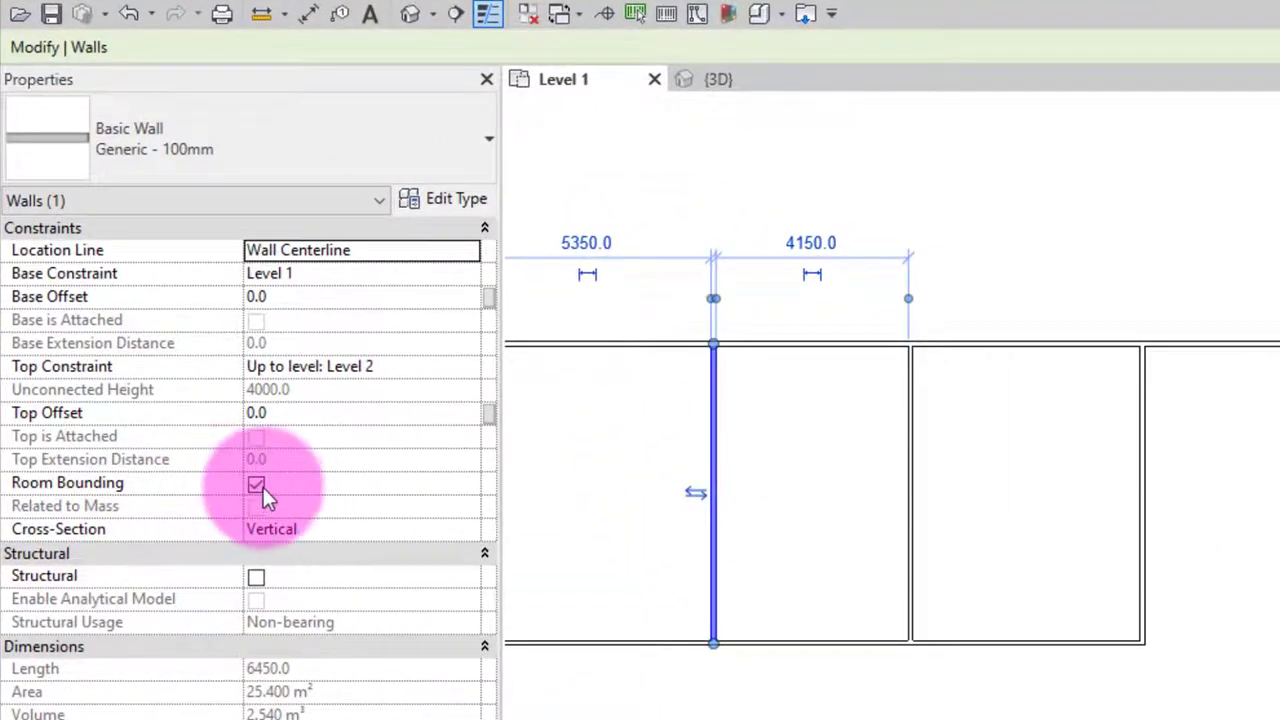
left_click(747, 468)
mouse_move(503, 383)
middle_mouse_down()
mouse_move(600, 381)
mouse_move(651, 354)
mouse_move(710, 363)
middle_mouse_up()
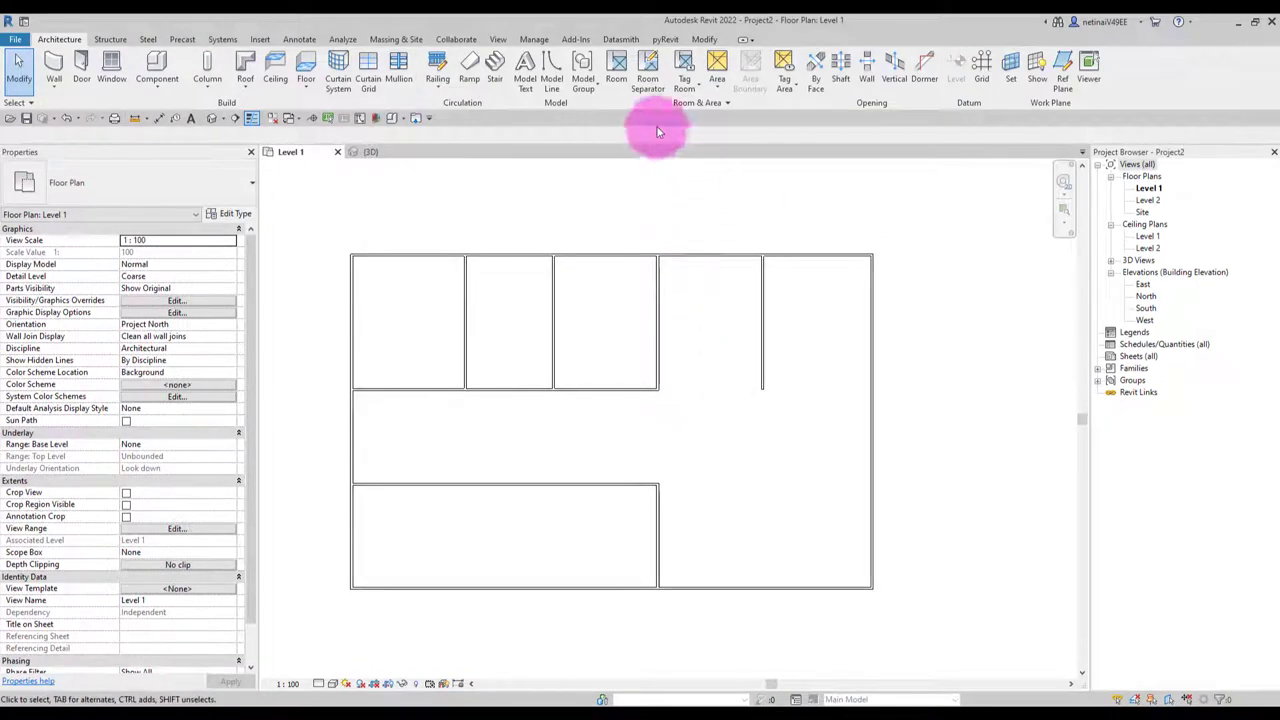
Place rooms 1, 2 and 3 in the three top spaces of the plan.
left_click(617, 82)
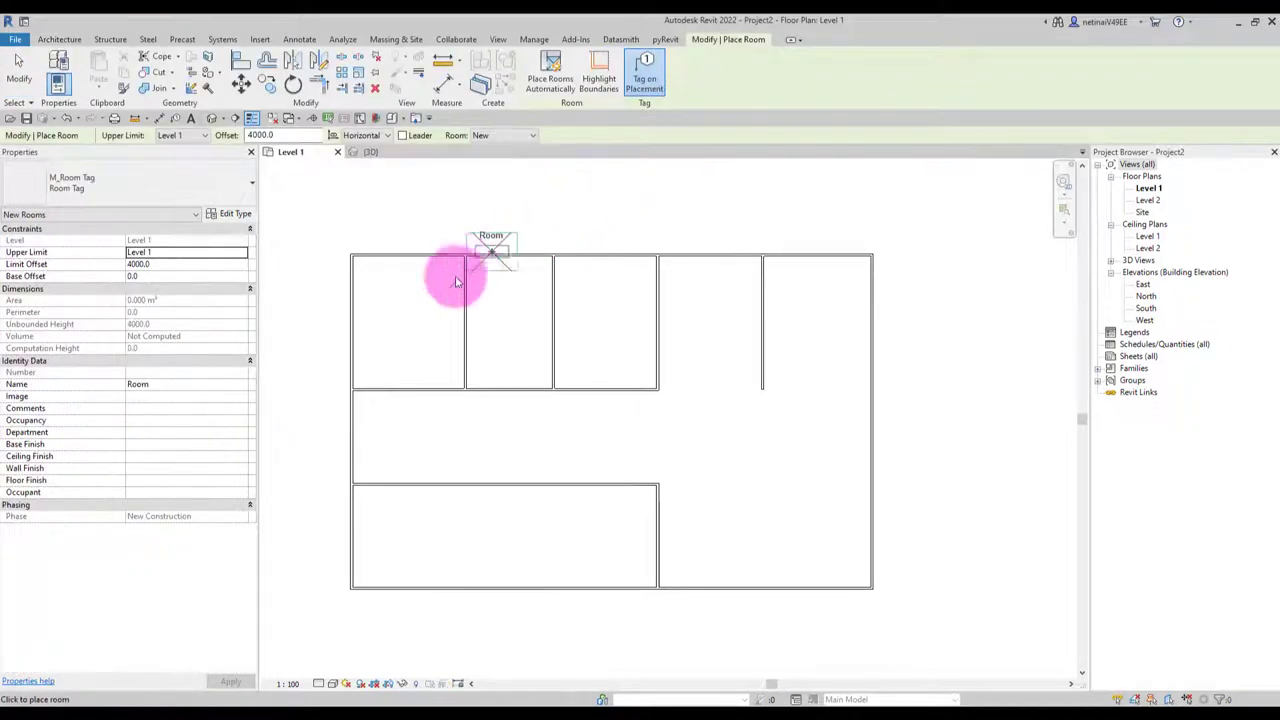
left_click(412, 321)
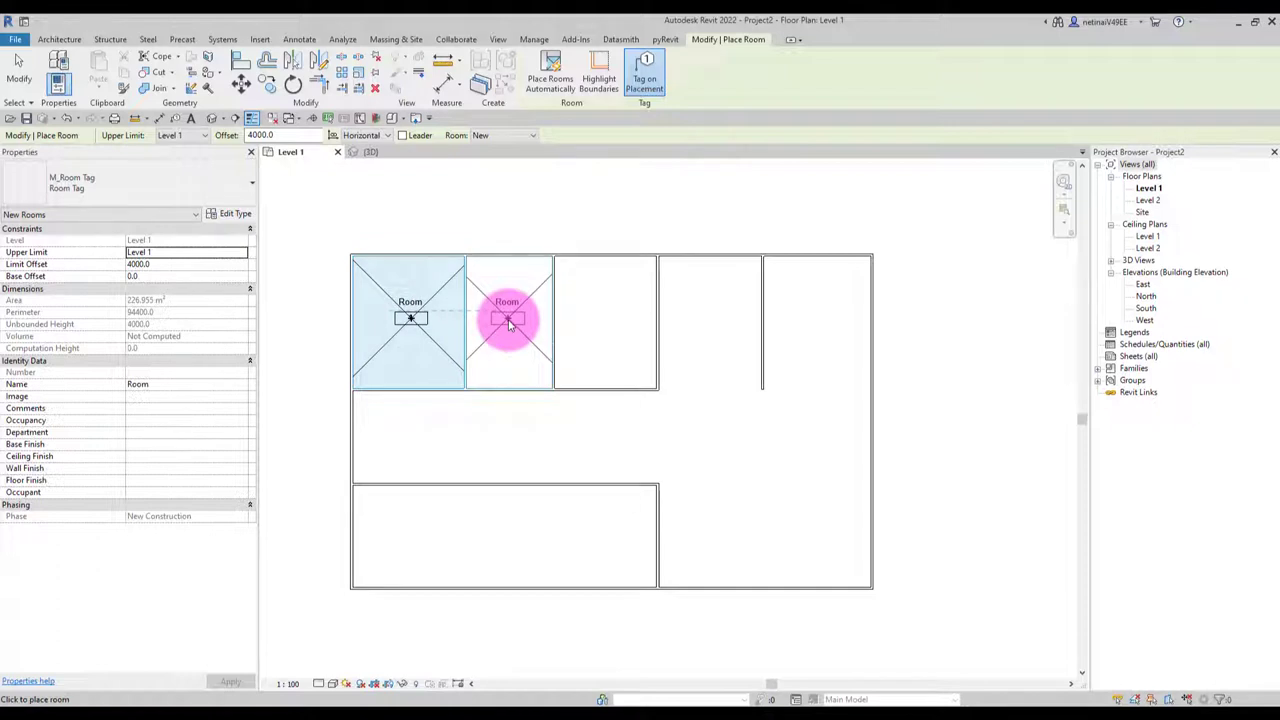
left_click(509, 323)
left_click(604, 325)
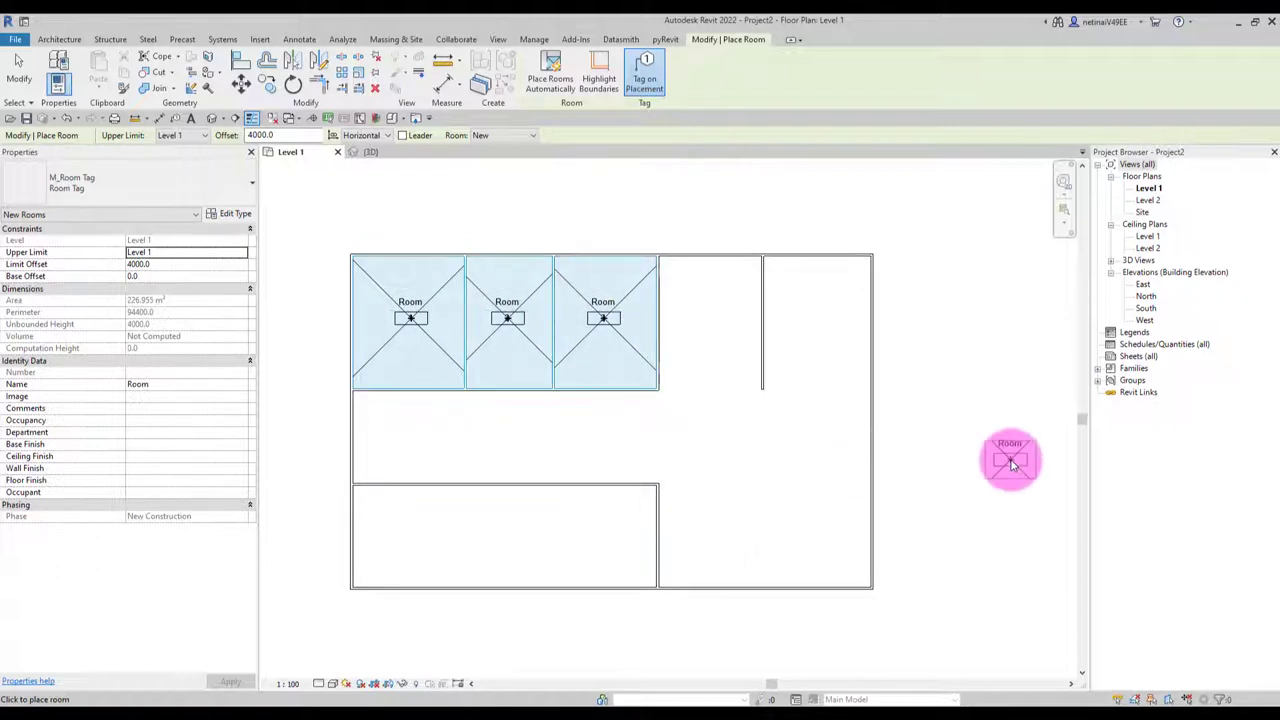
scroll(305, 250, "up", 2)
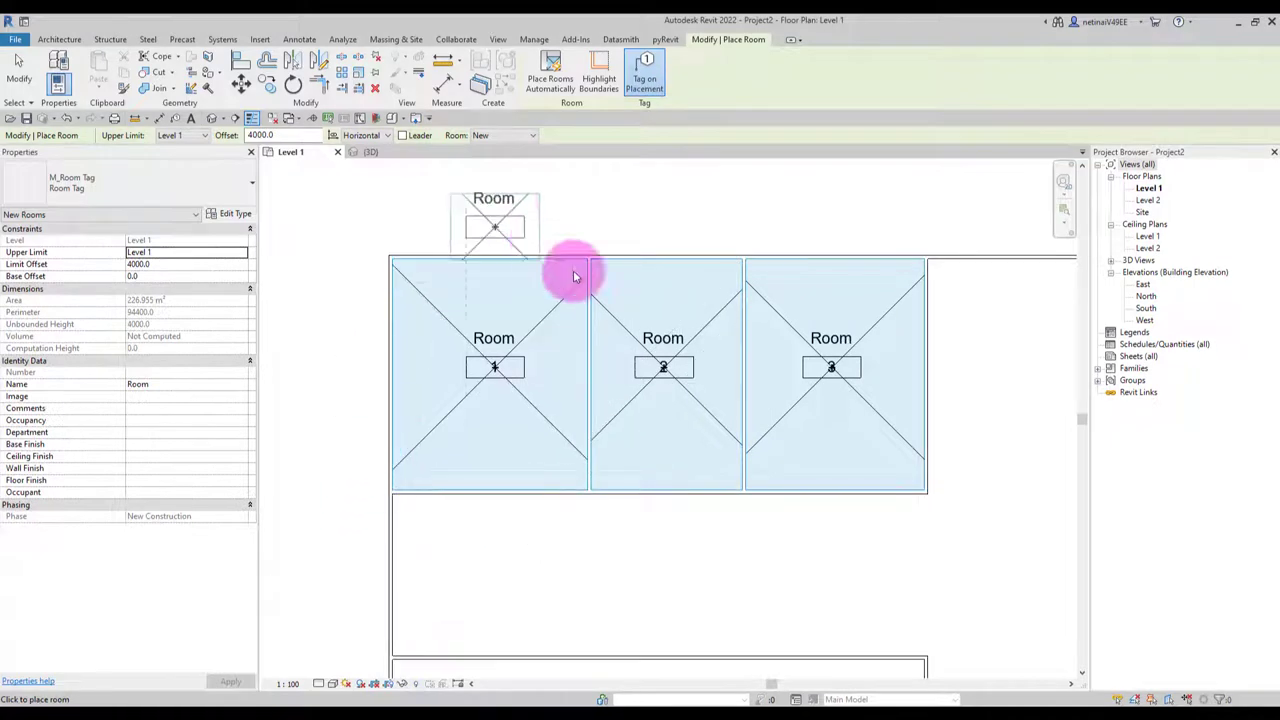
scroll(536, 232, "down", 1)
scroll(536, 232, "down", 1)
scroll(605, 465, "up", 1)
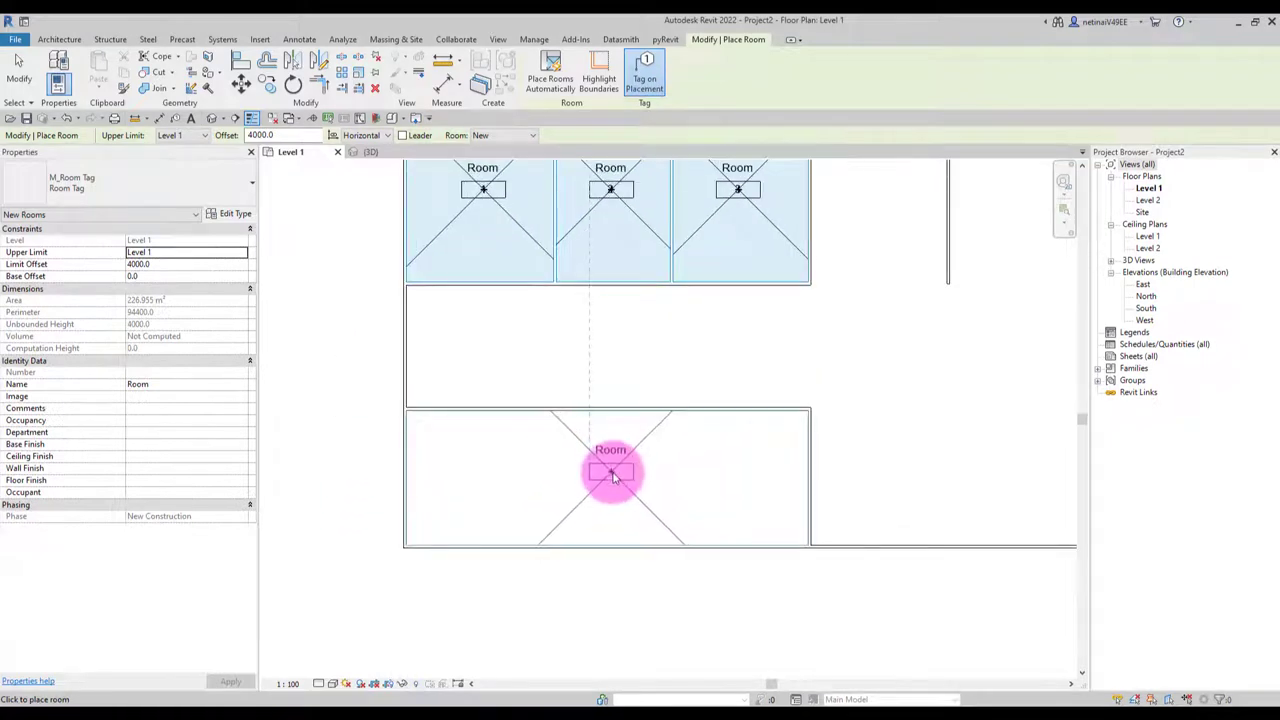
Place rooms 4 and 5 in the lower-left space and the central open area.
left_click(577, 472)
scroll(494, 451, "down", 1)
scroll(494, 451, "down", 1)
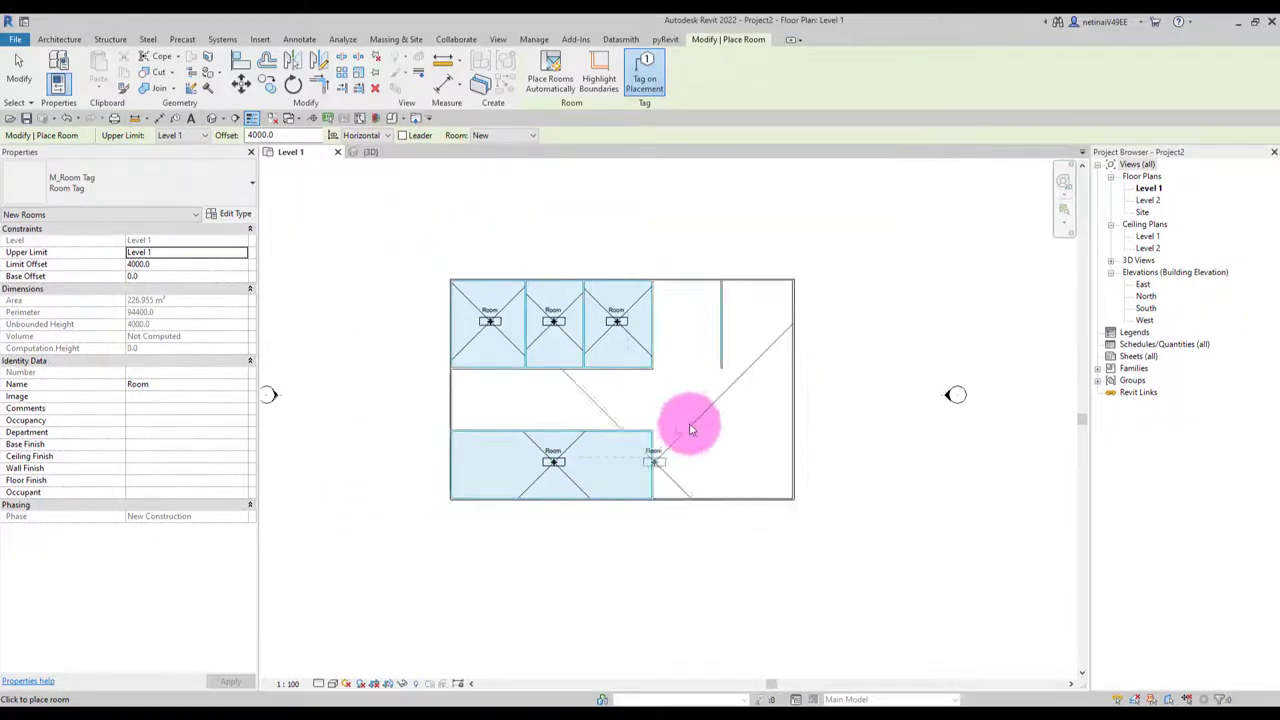
scroll(690, 398, "up", 1)
scroll(680, 386, "up", 1)
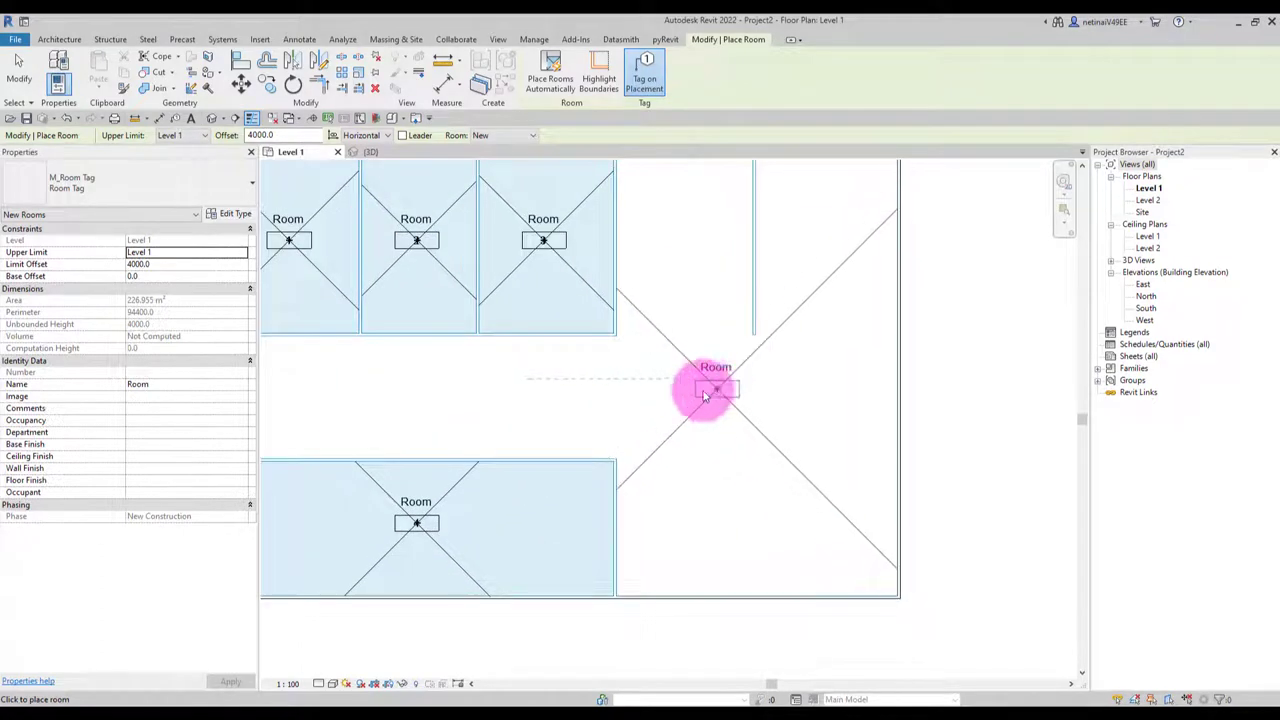
scroll(700, 393, "down", 1)
scroll(777, 214, "up", 2)
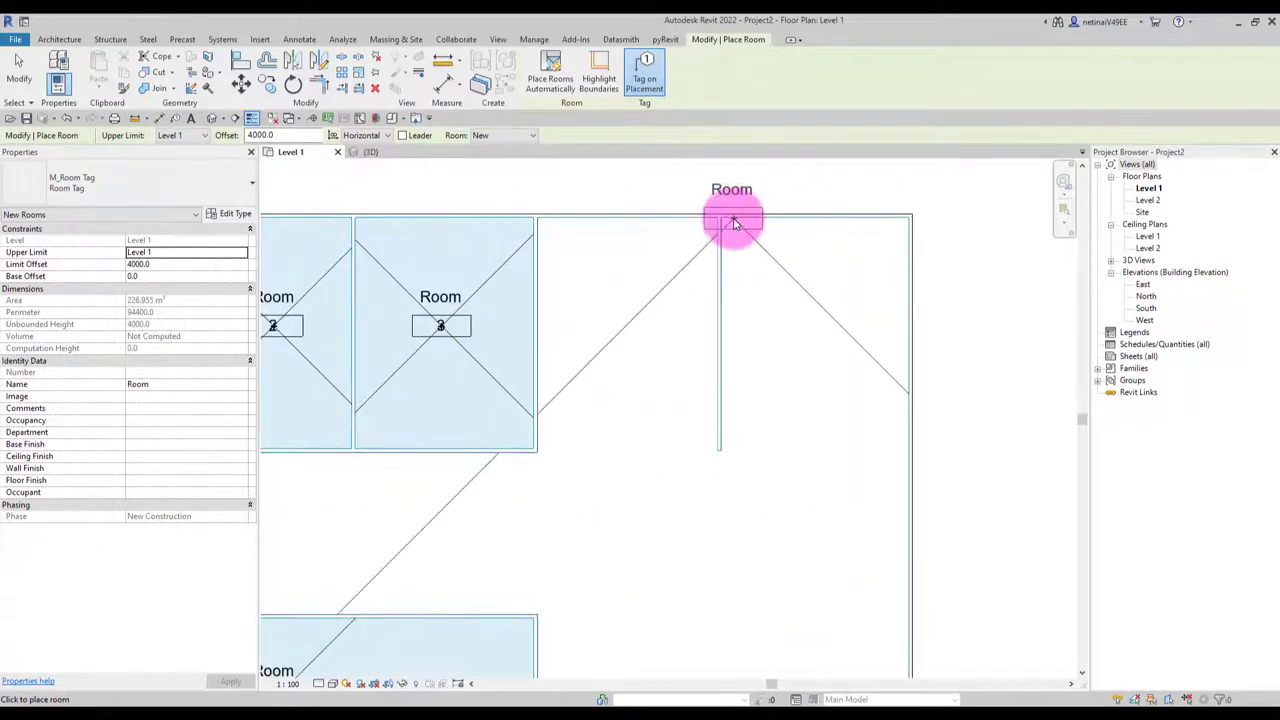
scroll(835, 445, "down", 2)
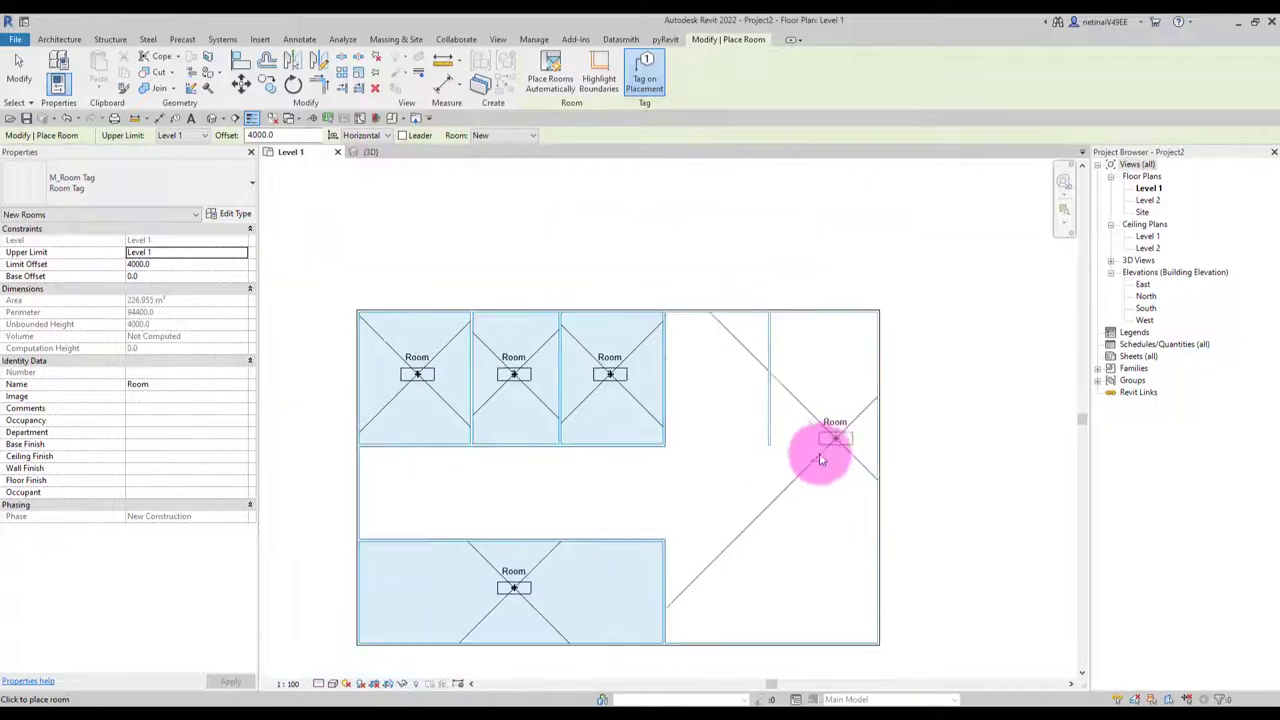
scroll(703, 468, "up", 1)
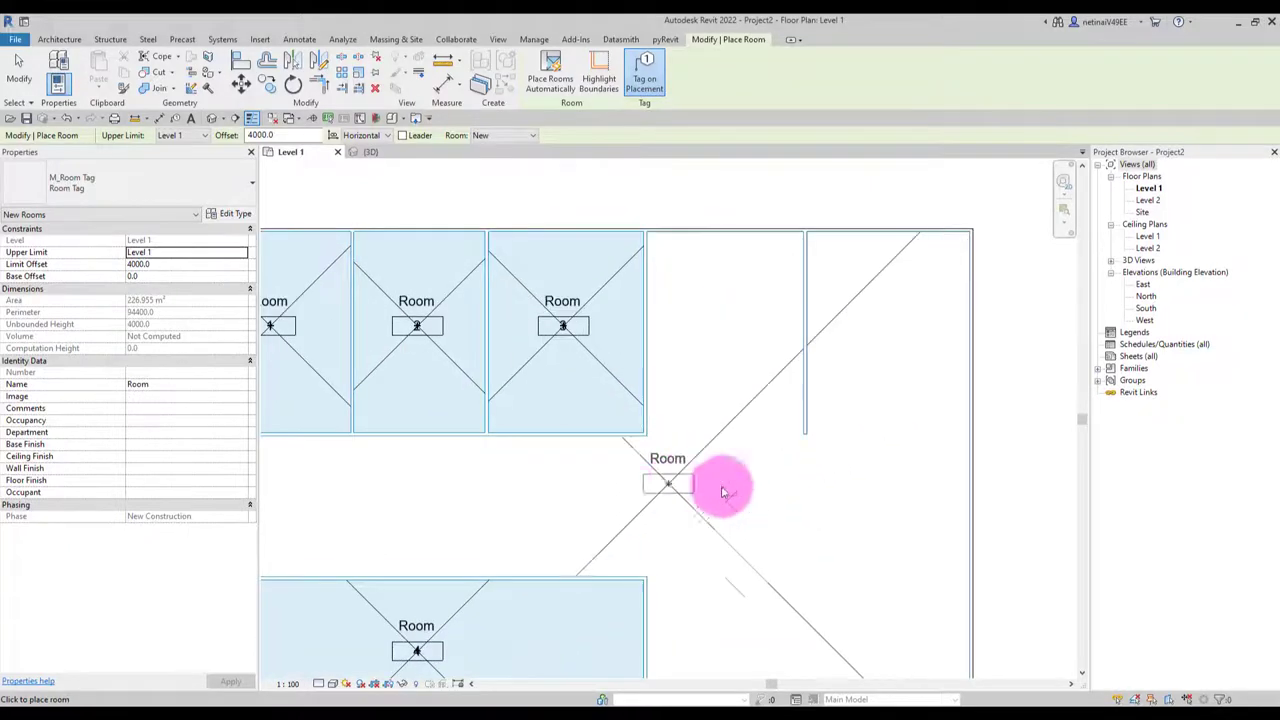
left_click(648, 500)
key("Escape")
key("Escape")
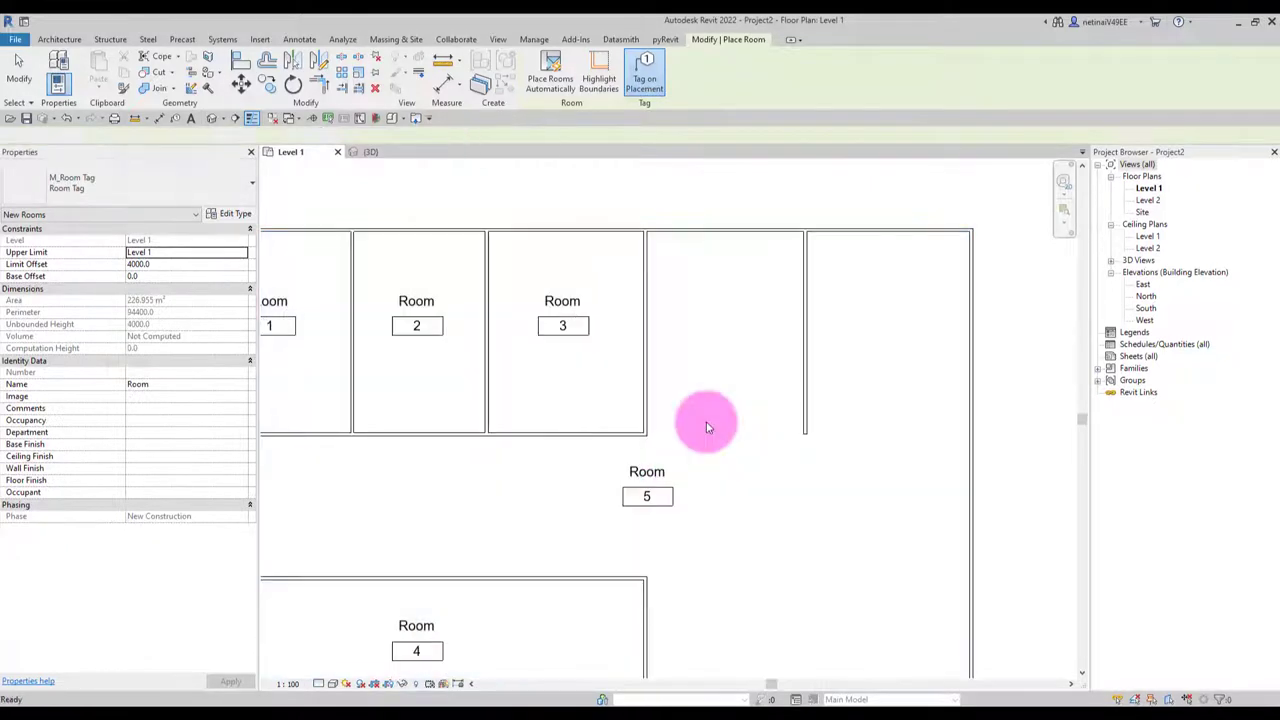
scroll(709, 423, "down", 2)
scroll(698, 405, "up", 1)
Draw a room separation line across the upper-right space to enclose it.
middle_click_drag(722, 226, 709, 224)
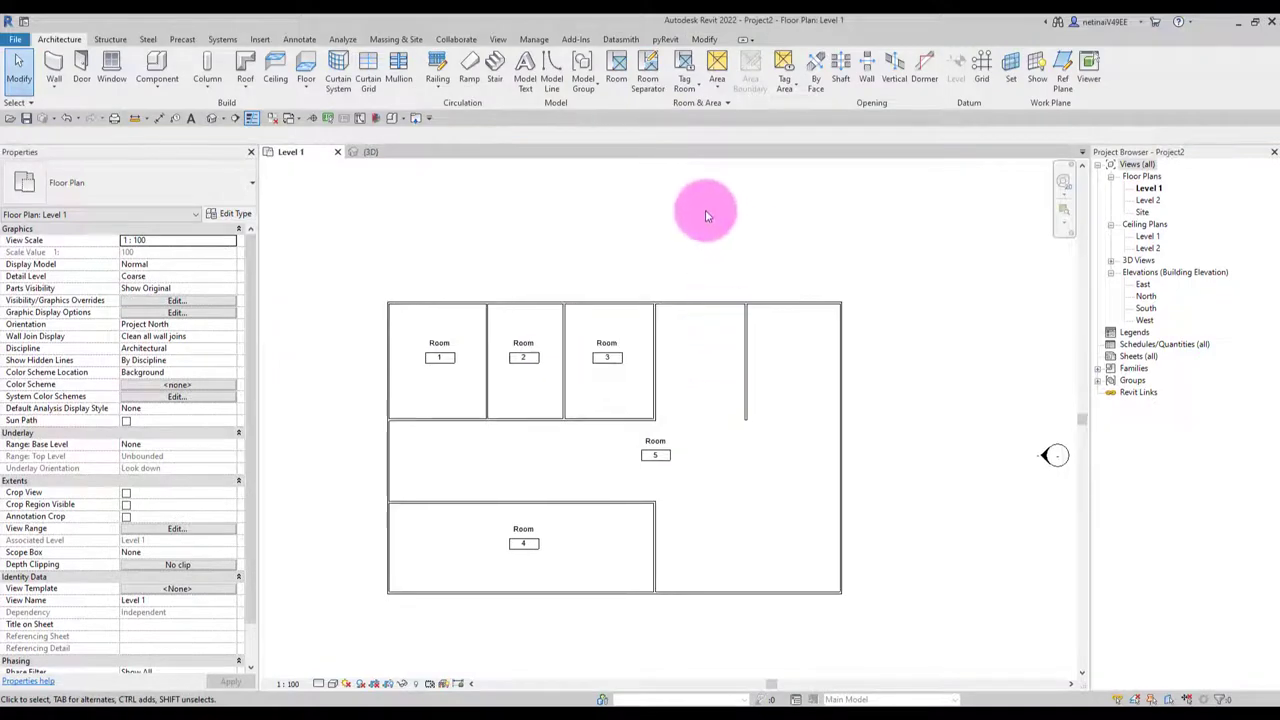
left_click(648, 80)
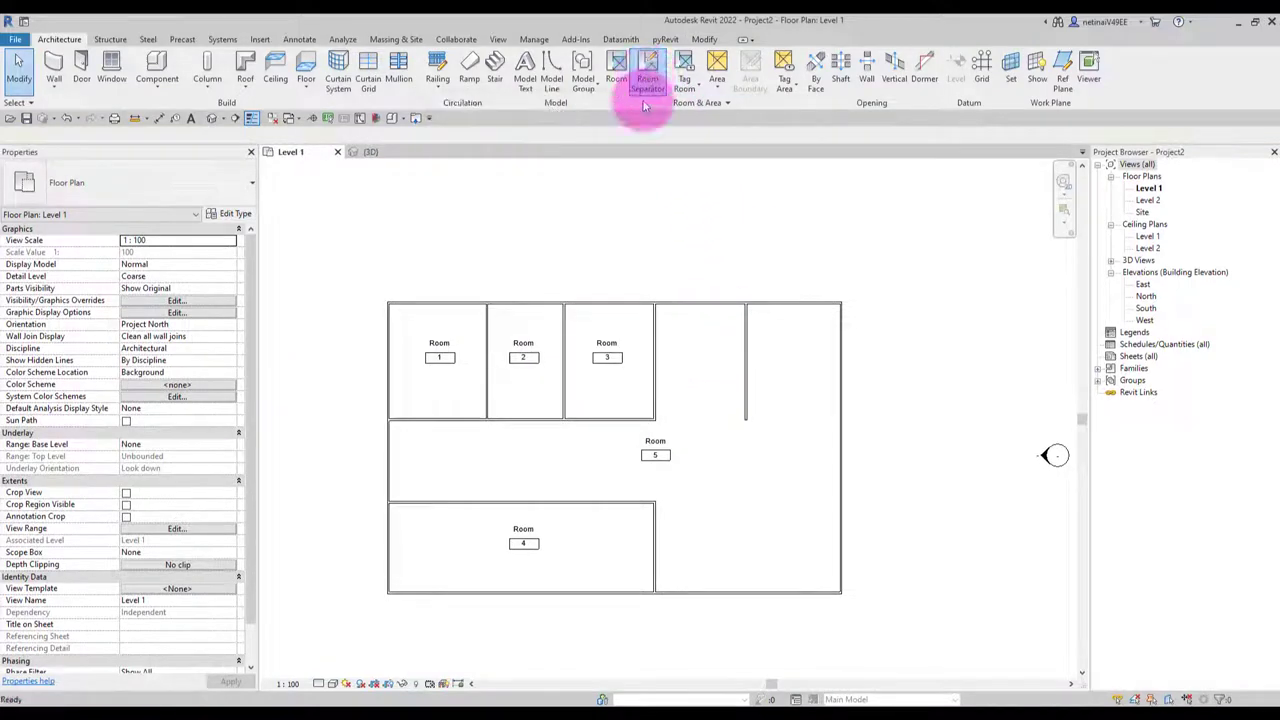
scroll(763, 417, "up", 2)
left_click(730, 416)
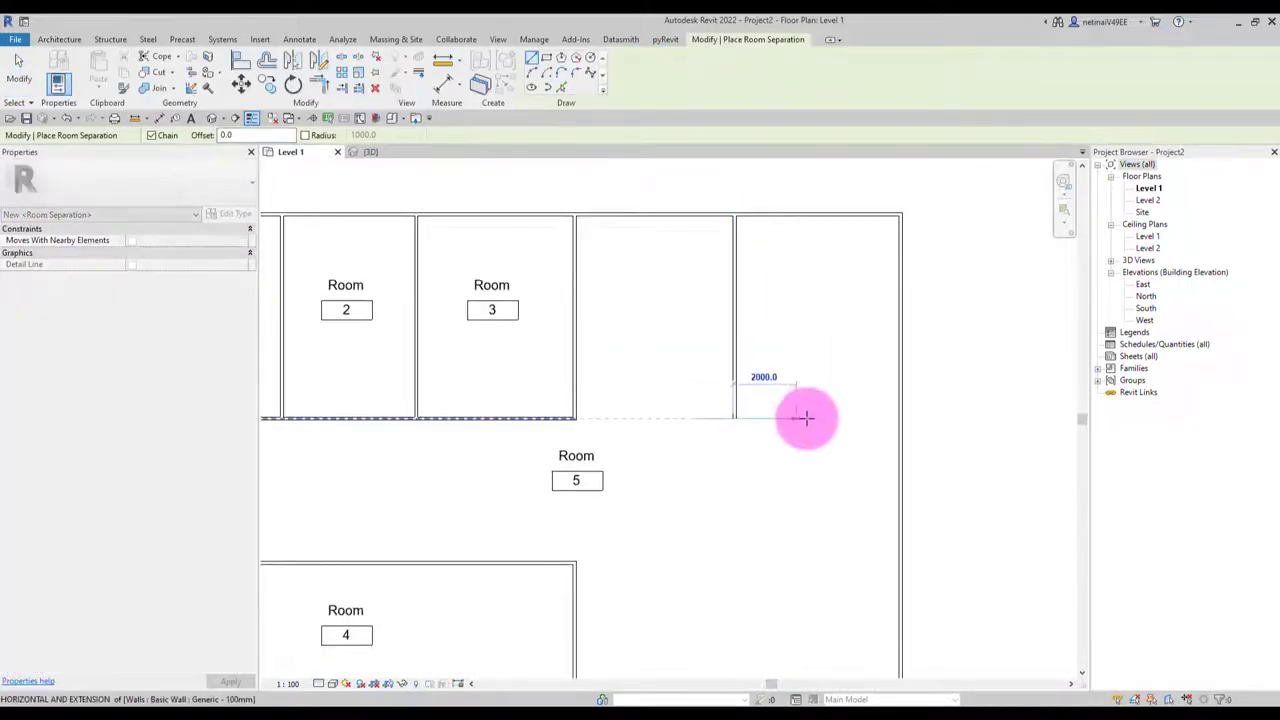
left_click(900, 418)
key("Escape")
key("Escape")
scroll(800, 362, "down", 2)
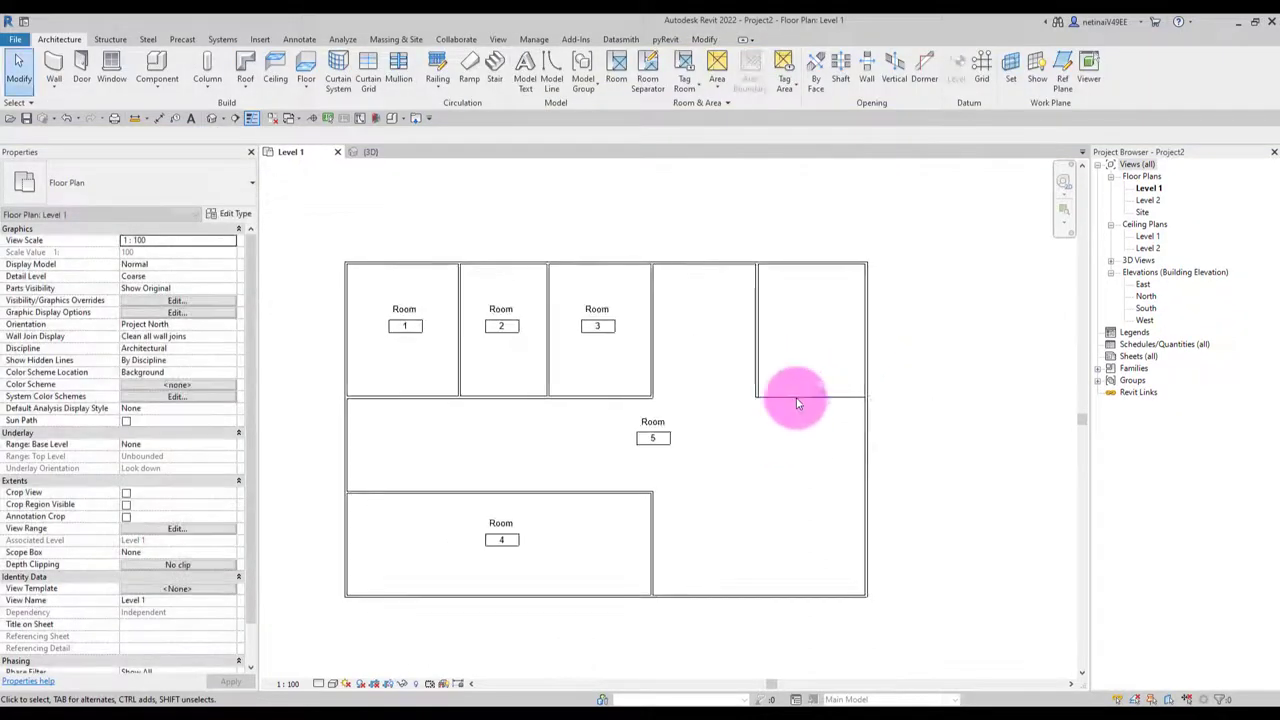
scroll(692, 370, "down", 1)
scroll(685, 380, "down", 1)
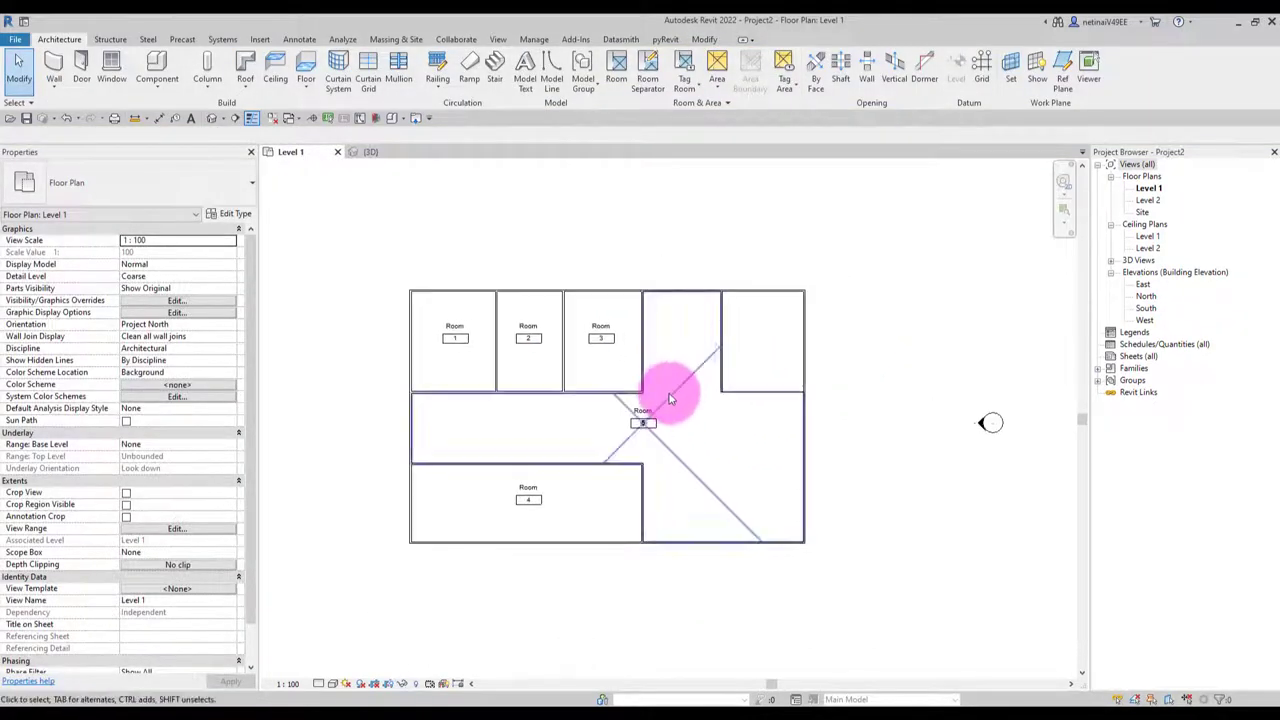
In Visibility/Graphic Overrides (VG), enable the Rooms Interior Fill subcategory.
key("v")
key("g")
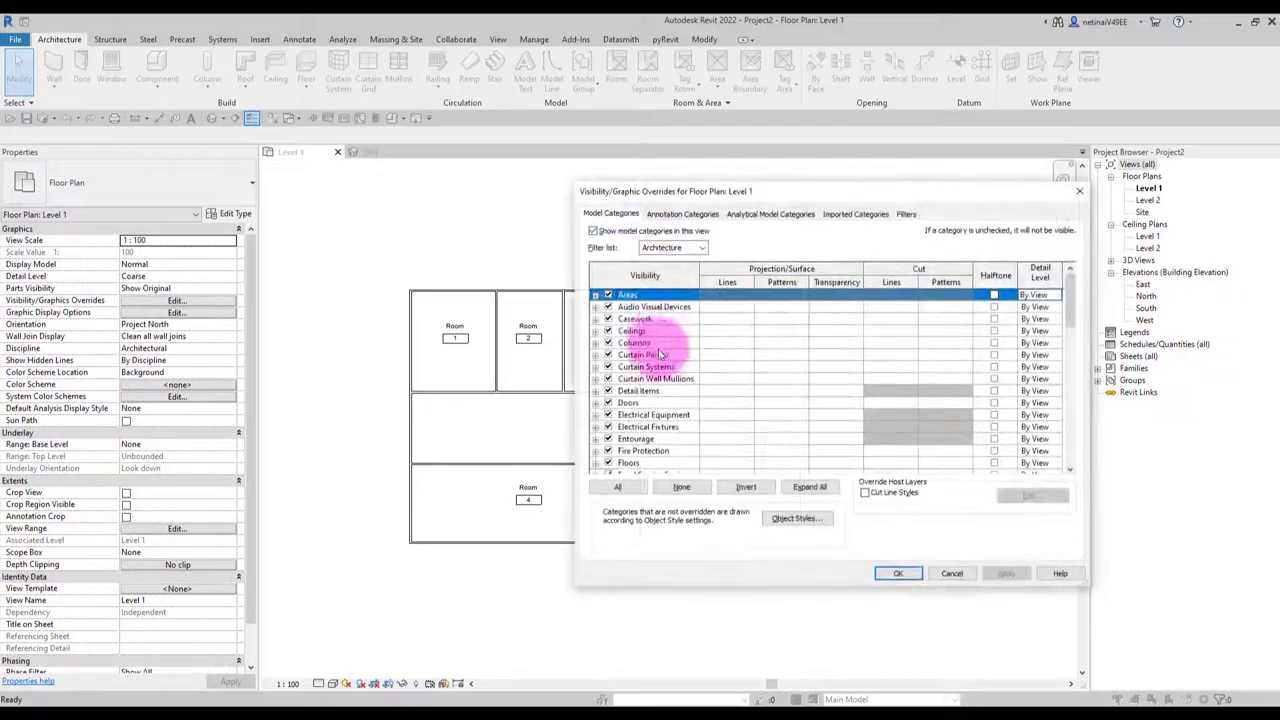
scroll(645, 380, "down", 3)
left_click(640, 438)
scroll(641, 405, "down", 2)
left_click(632, 426)
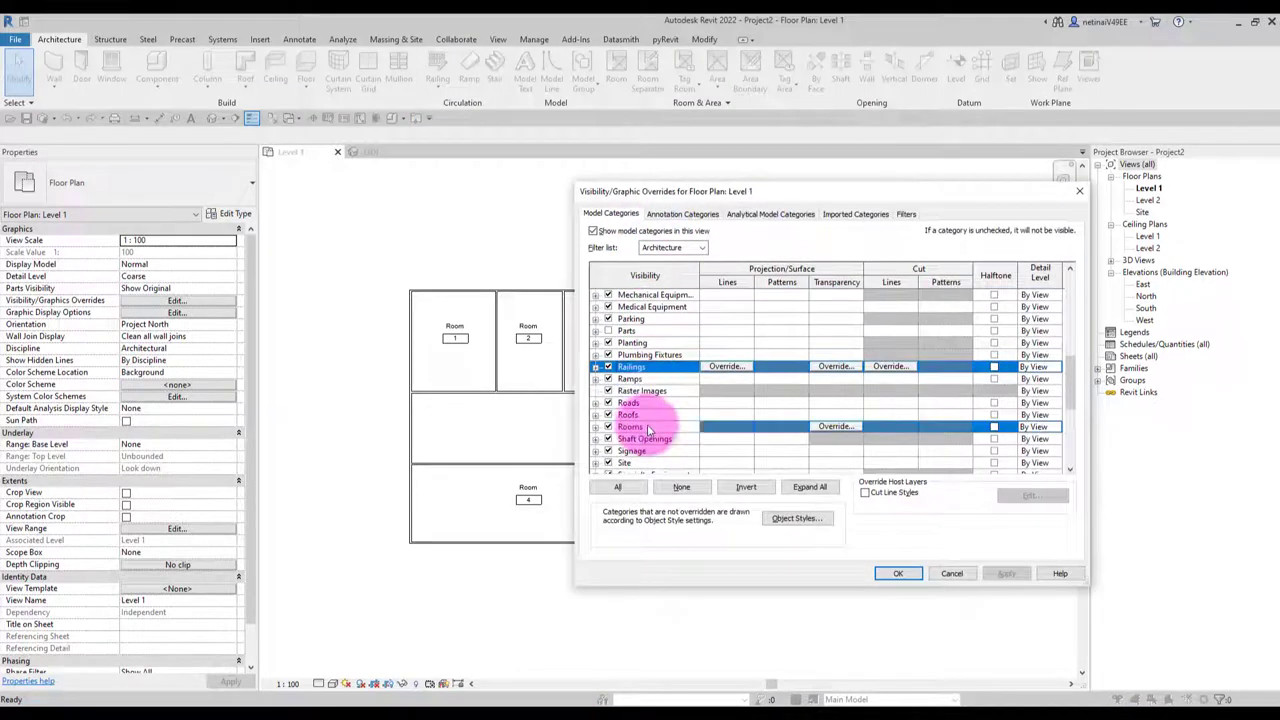
left_click(596, 427)
left_click(898, 573)
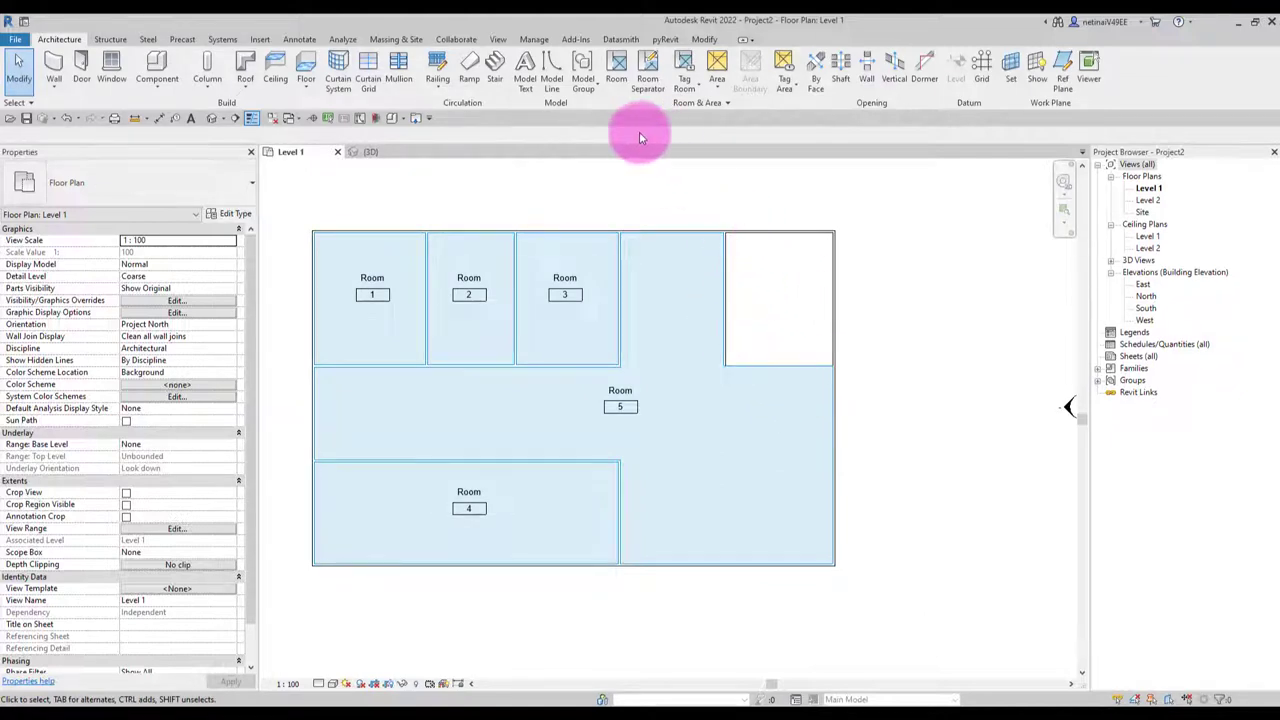
Place room 6 in the newly enclosed top-right space.
scroll(783, 362, "up", 2)
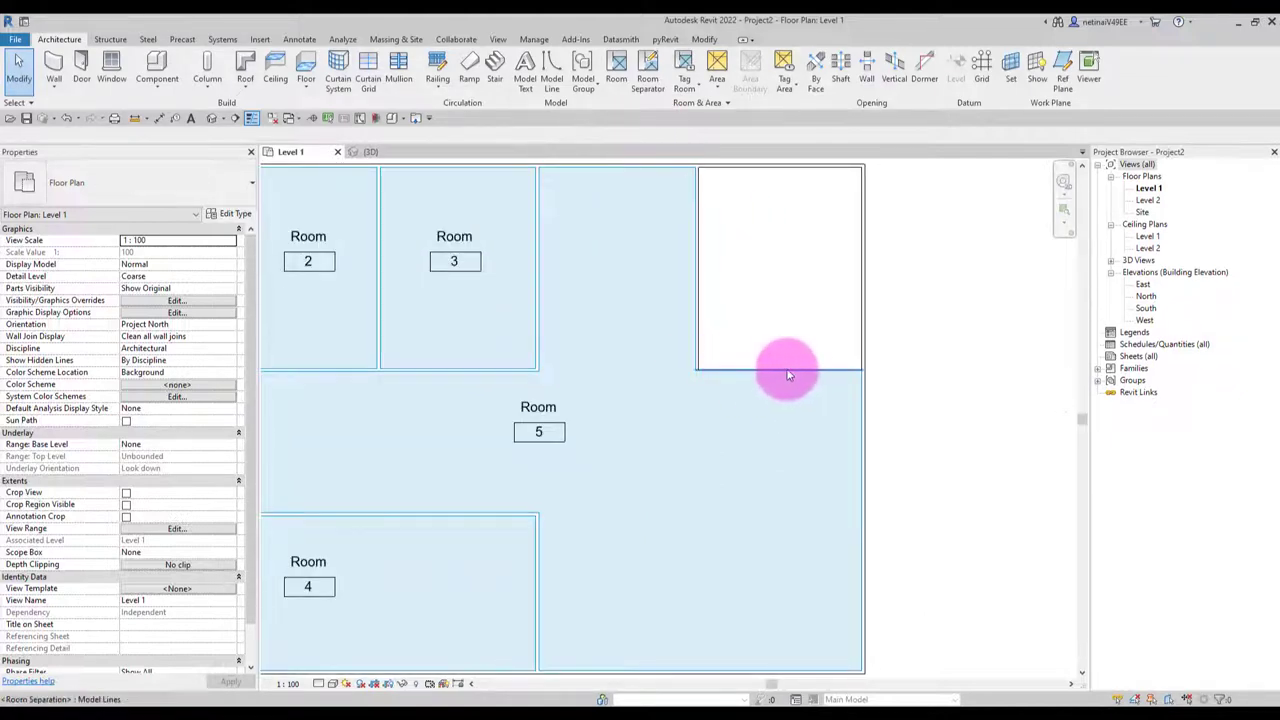
scroll(788, 375, "down", 2)
left_click(616, 68)
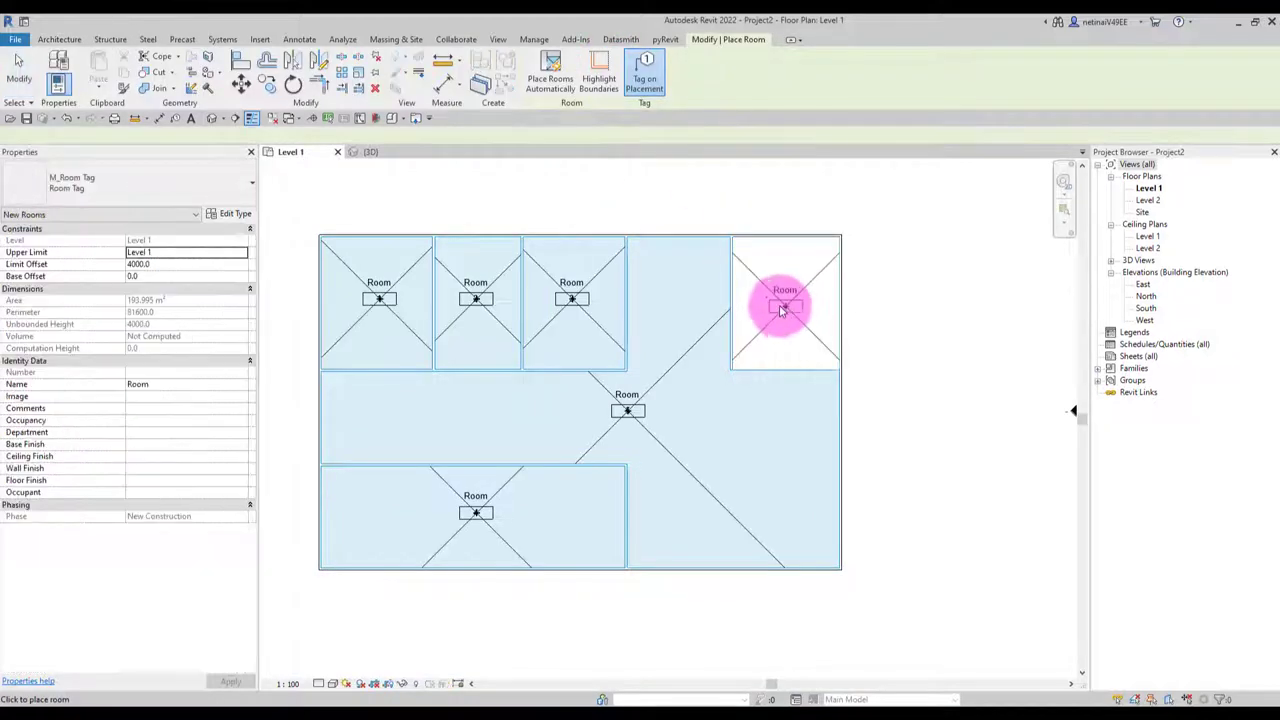
left_click(783, 310)
key("Escape")
key("Escape")
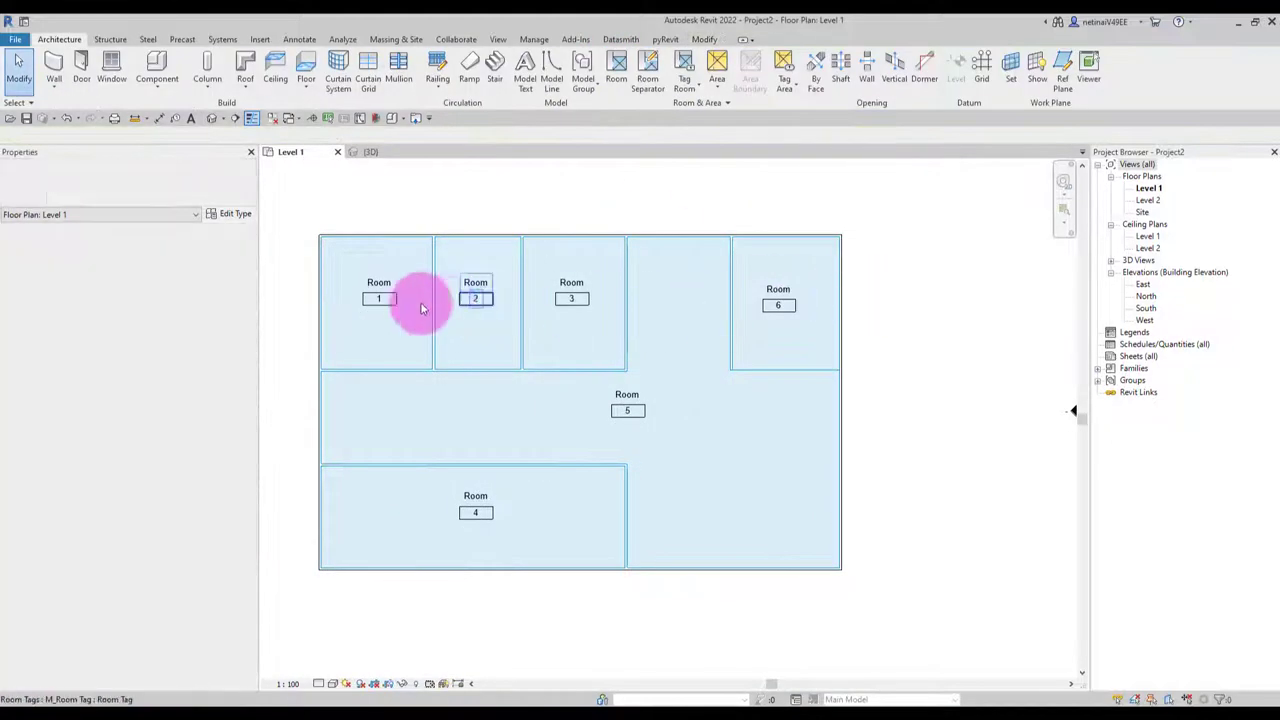
scroll(421, 308, "up", 3)
scroll(345, 275, "up", 1)
Retype the tag names: room 1 ห้องน้ำ, room 2 ห้องนอน, room 5 ห้องโถง.
left_click(418, 283)
type("ห้องน้ำ")
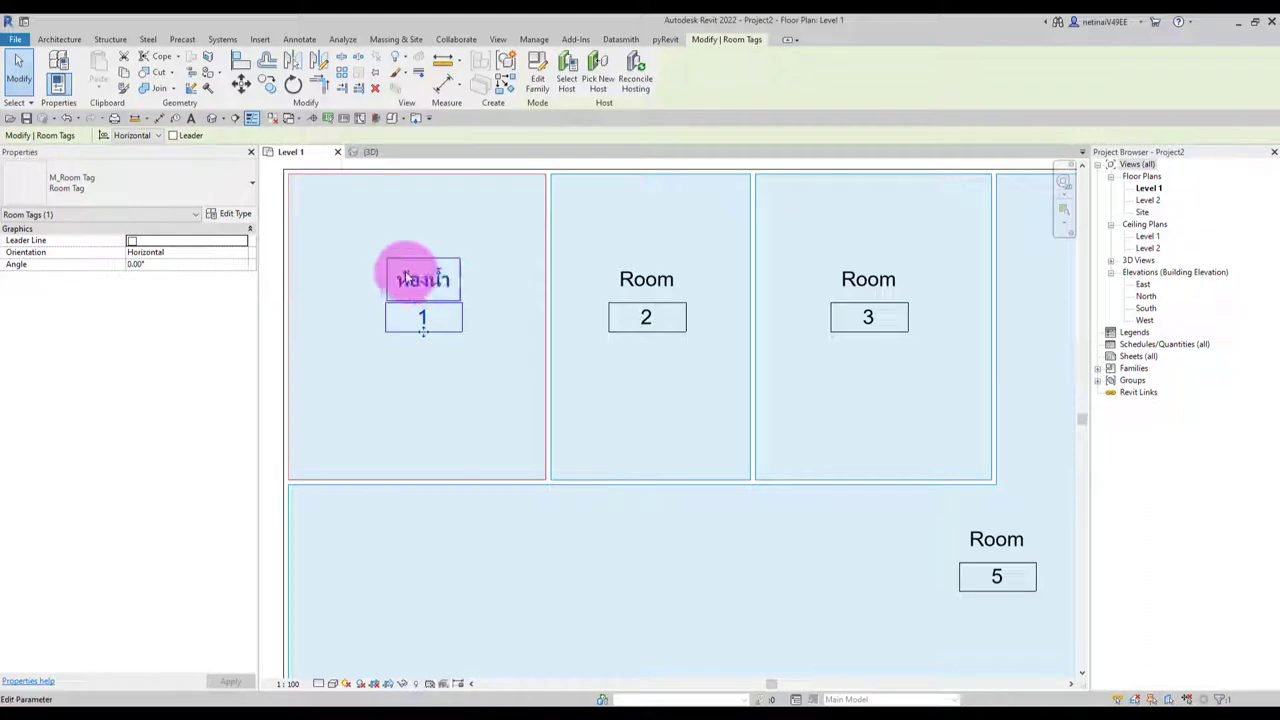
left_click(432, 320)
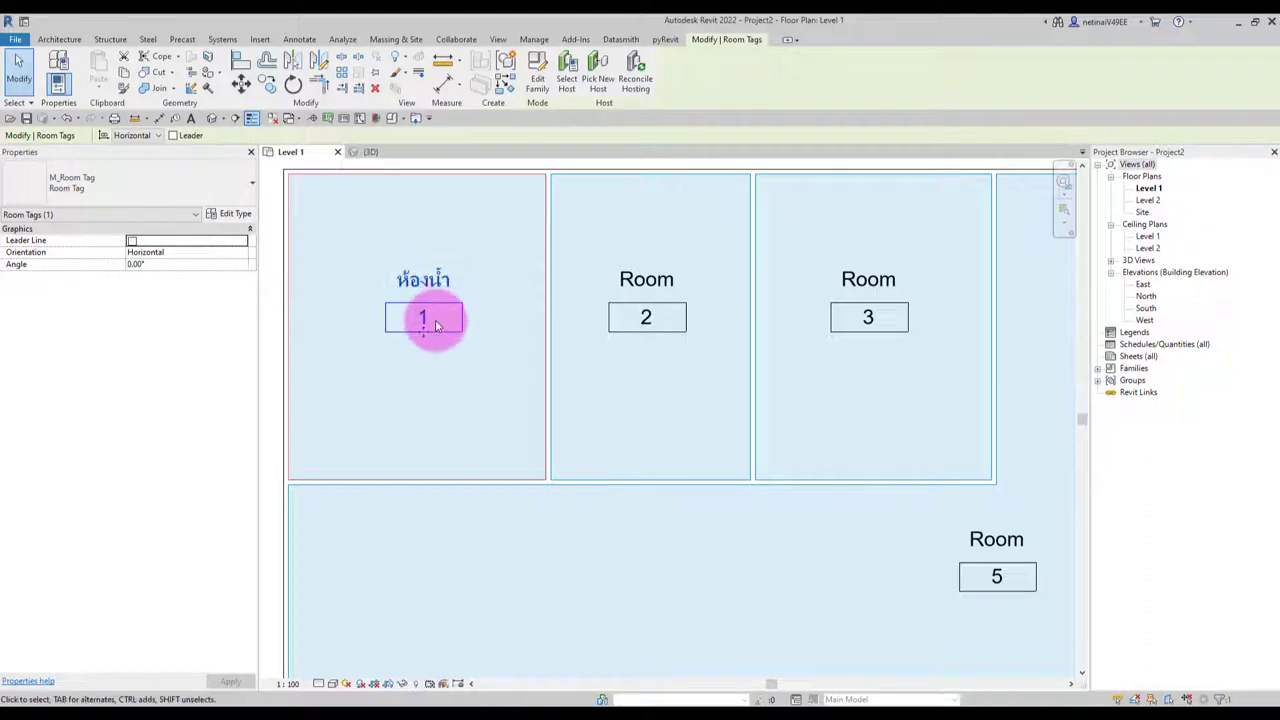
left_click(646, 284)
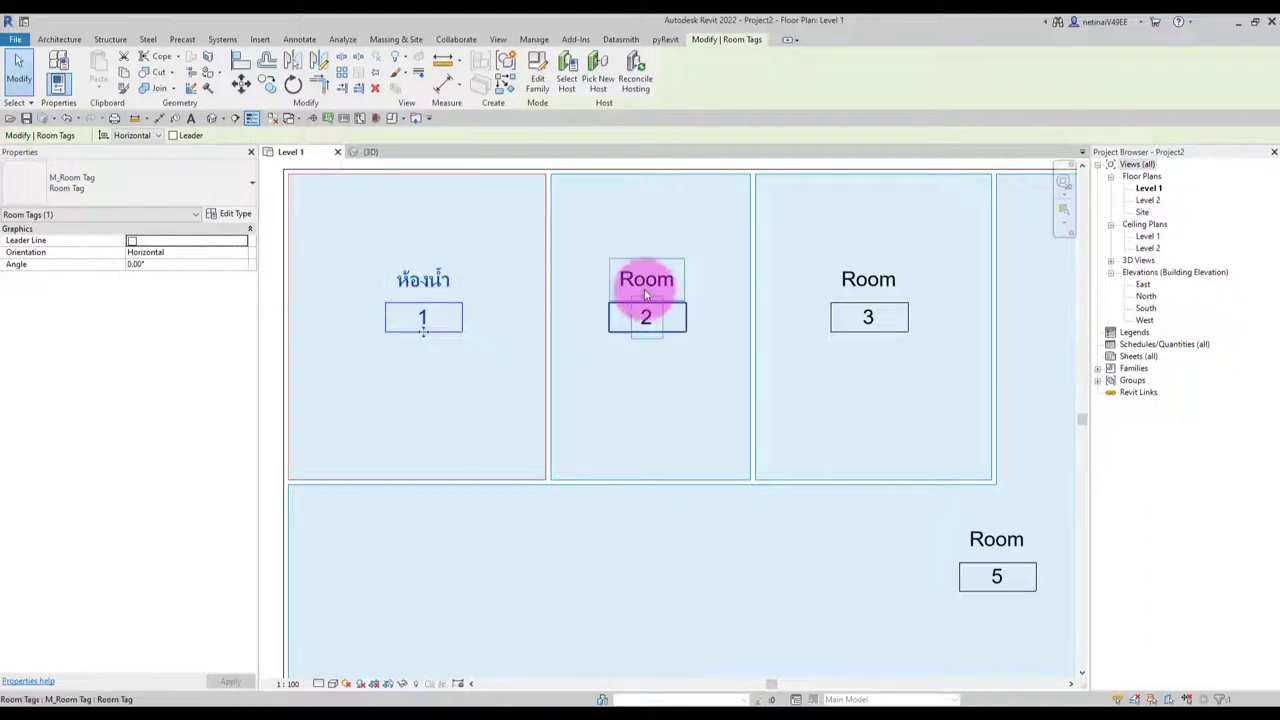
left_click(650, 281)
type("ห้องนอน")
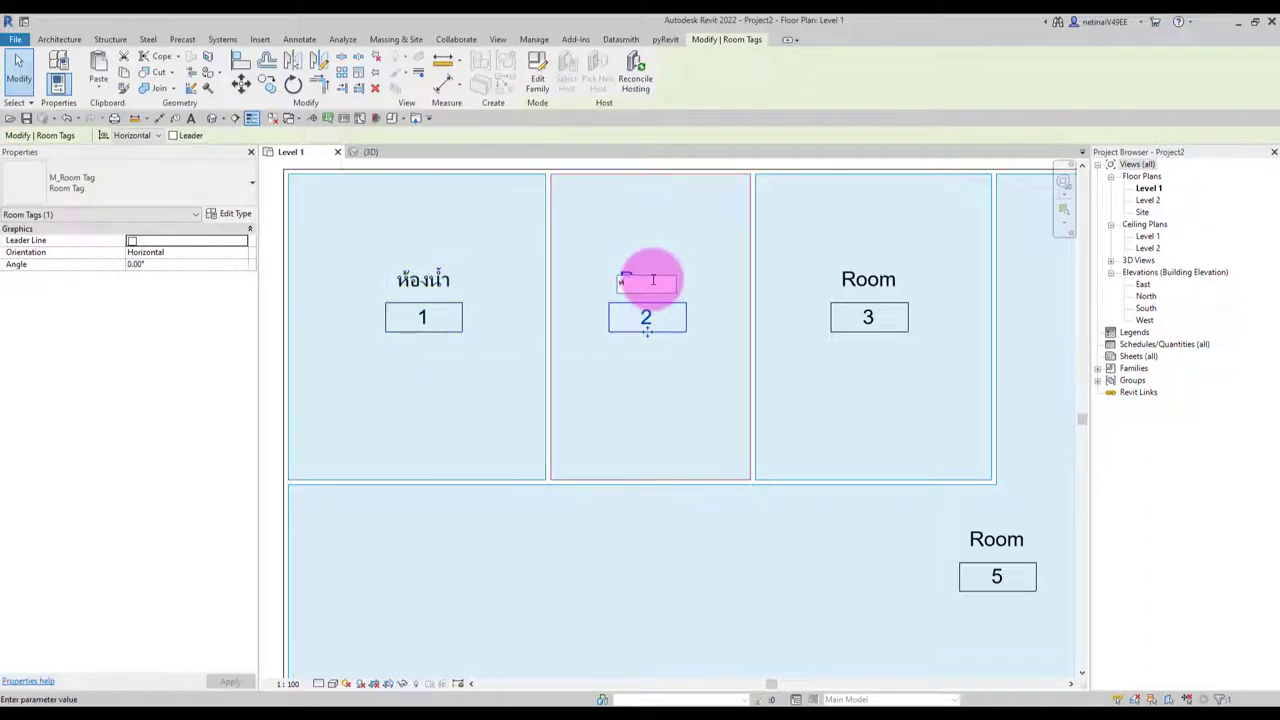
left_click(646, 330)
scroll(700, 340, "down", 3)
scroll(745, 380, "up", 1)
left_click(744, 398)
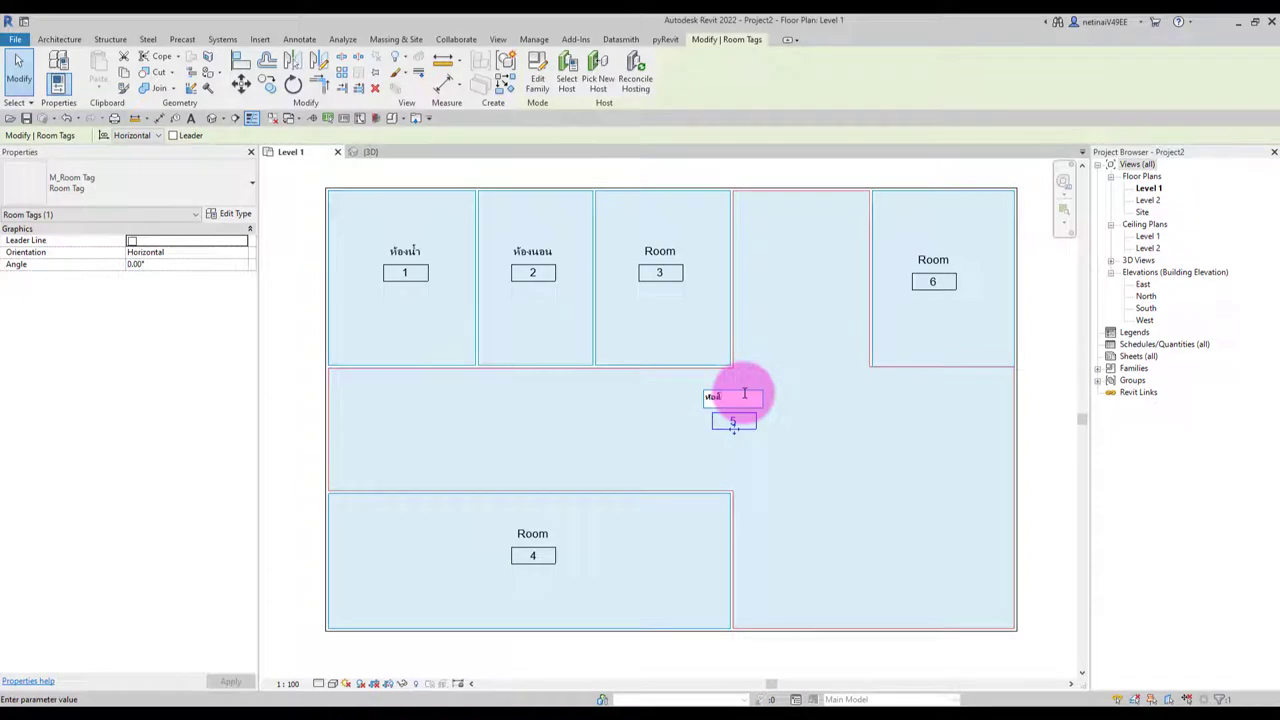
left_click(750, 405)
scroll(808, 391, "down", 2)
scroll(722, 418, "up", 1)
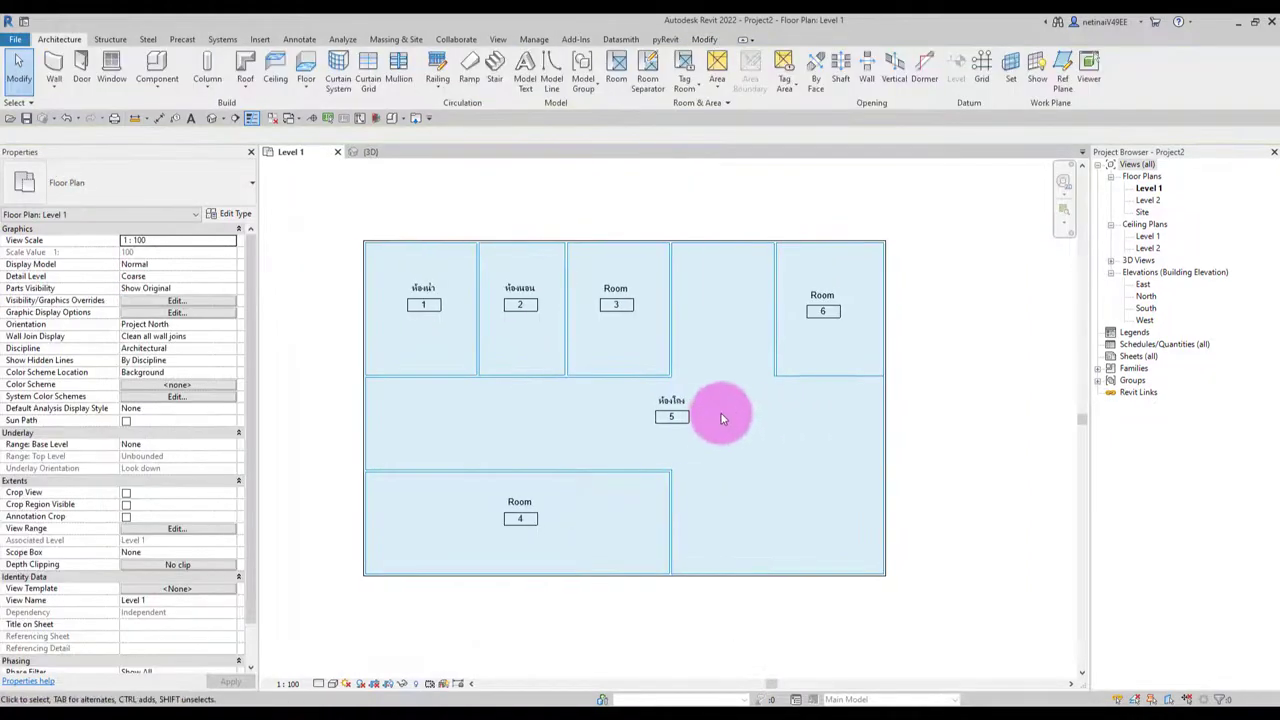
middle_click_drag(947, 379, 912, 385)
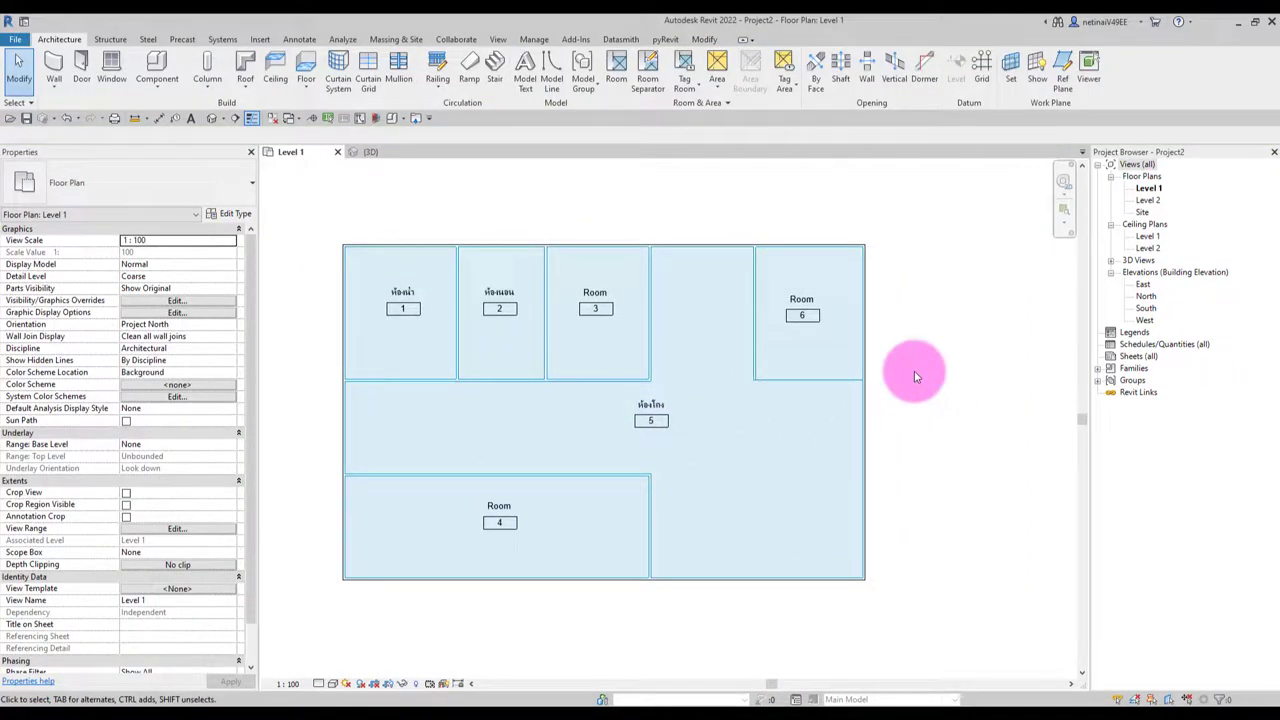
Place a Color Fill Legend right of the plan using Space Type Rooms, Color Scheme Name.
left_click(300, 44)
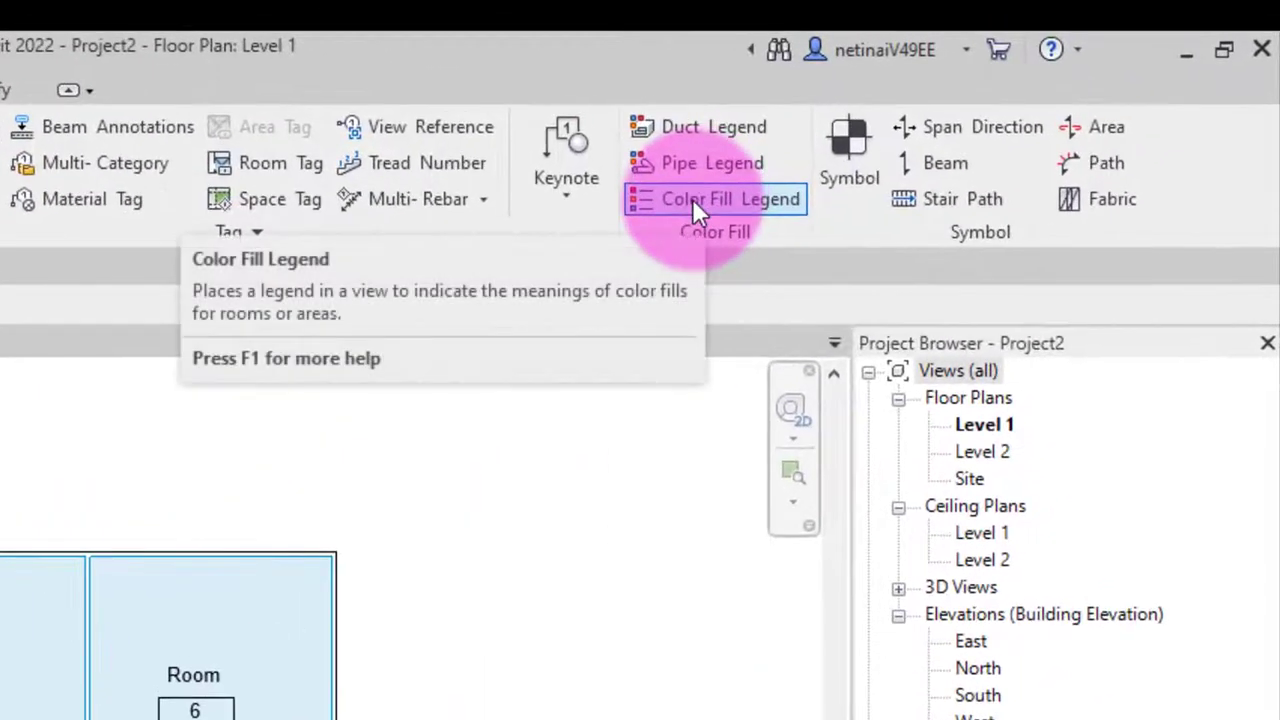
left_click(692, 198)
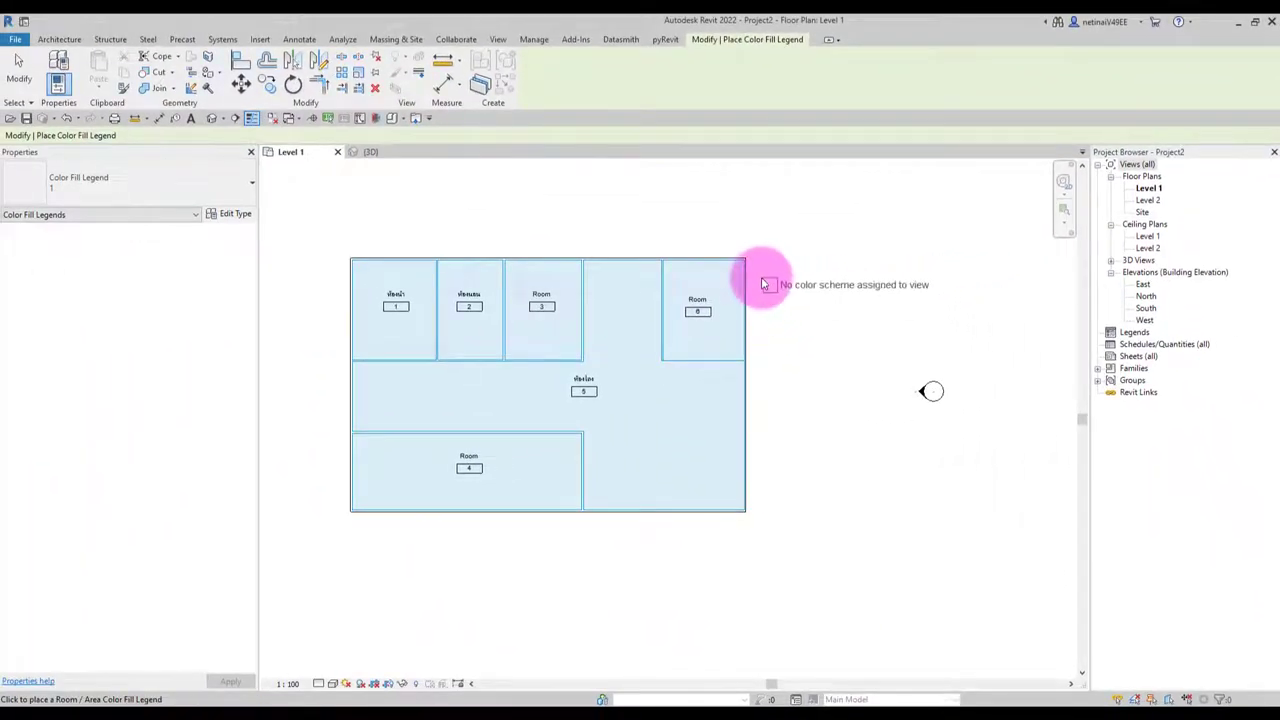
left_click(767, 283)
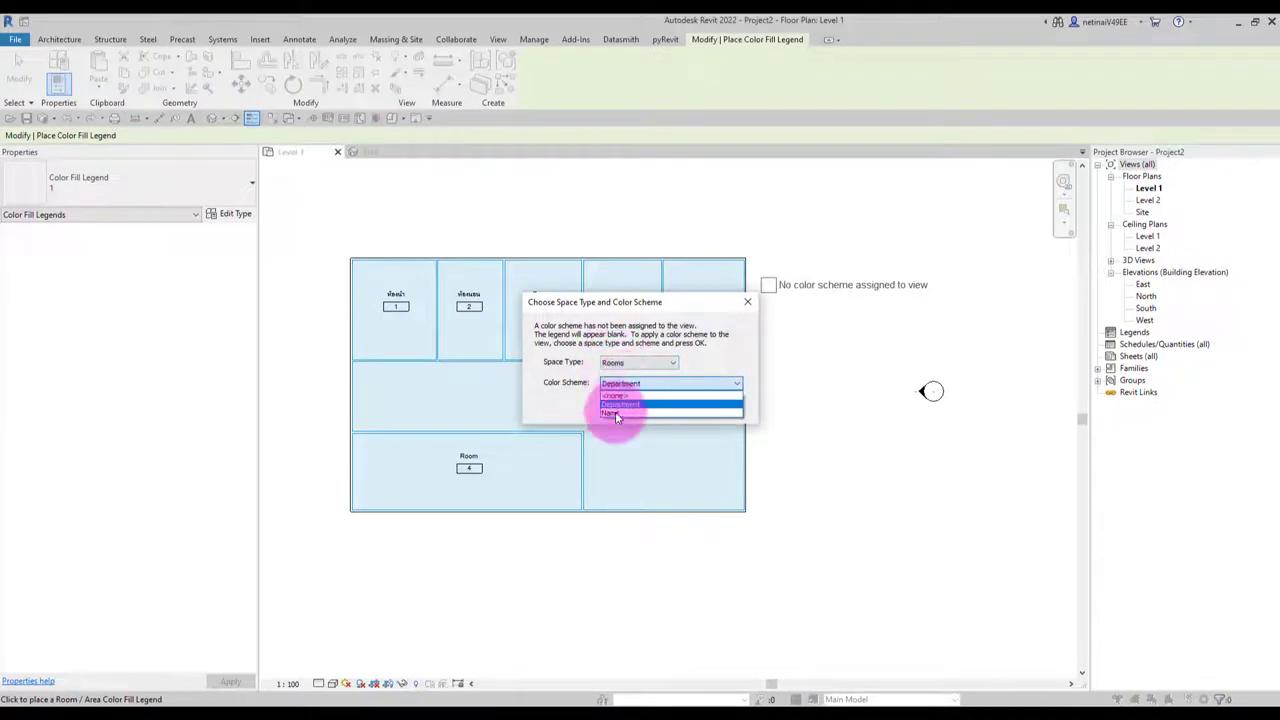
left_click(614, 409)
left_click(660, 405)
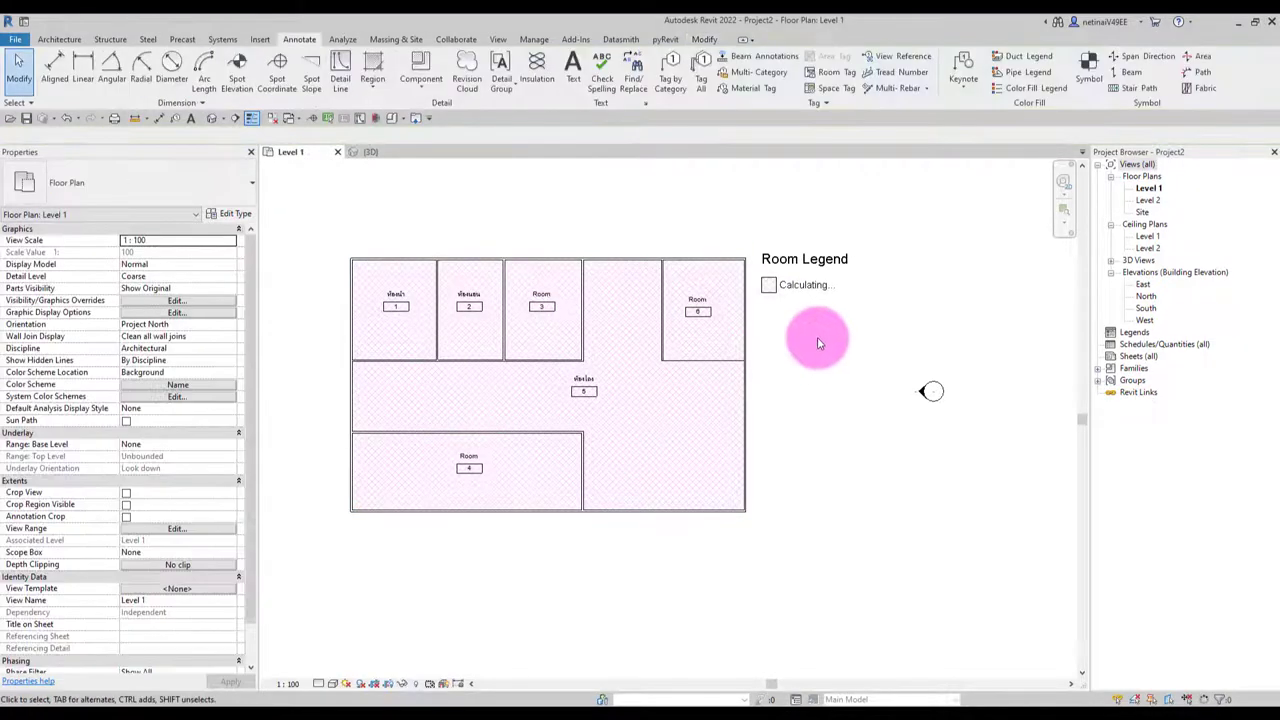
scroll(620, 240, "up", 2)
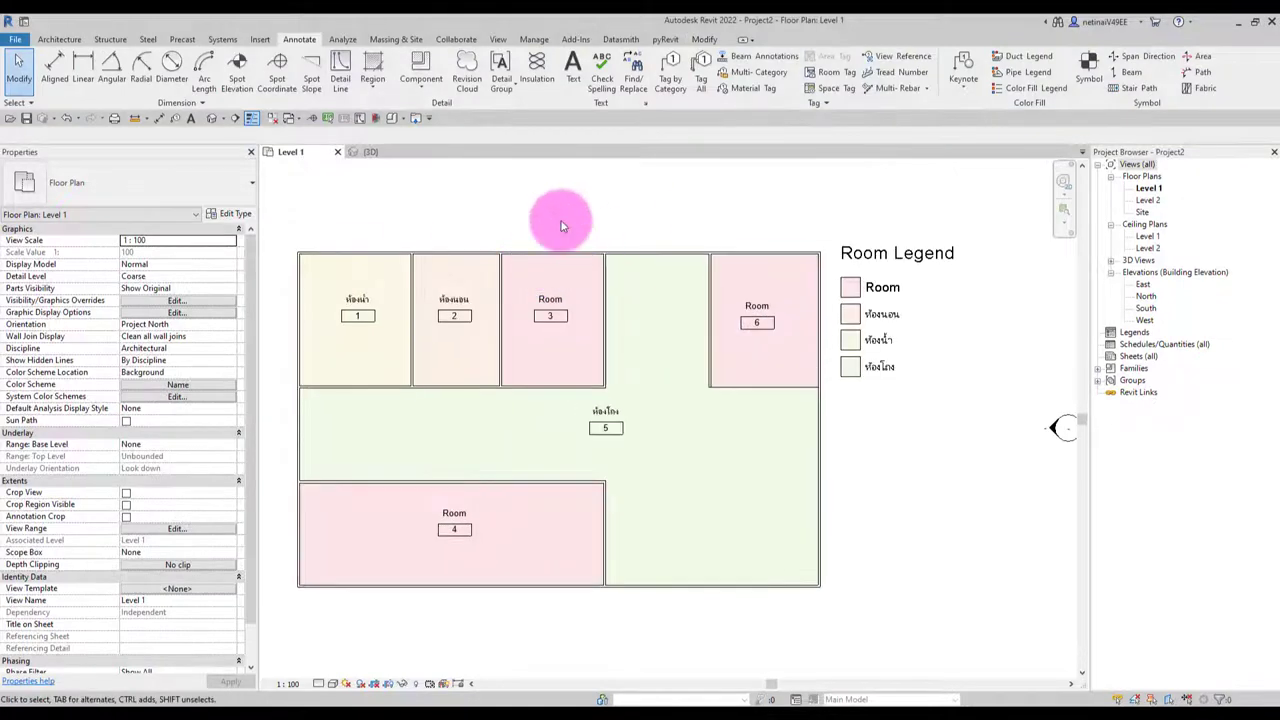
scroll(610, 298, "up", 2)
scroll(610, 298, "up", 2)
Confirm room 3's name as Room 3 and rename the top-right room to Room 4.
double_click(592, 288)
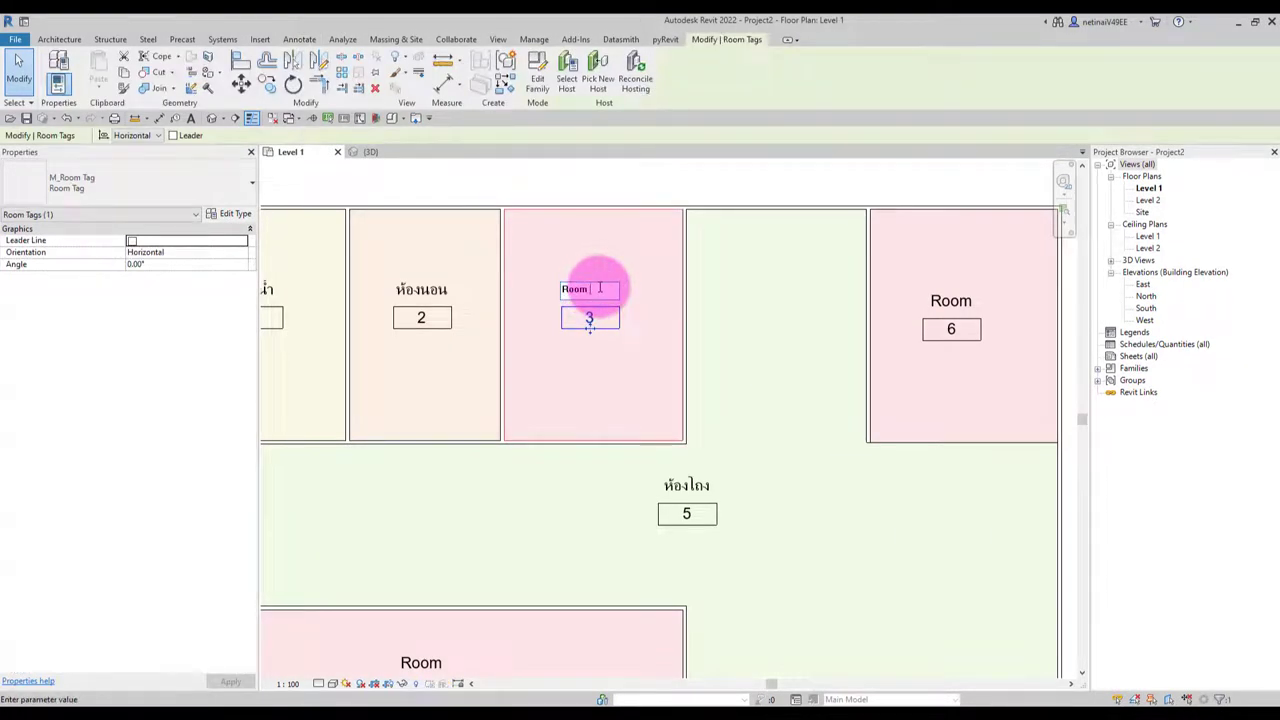
type("3")
scroll(700, 300, "down", 5)
left_click(871, 286)
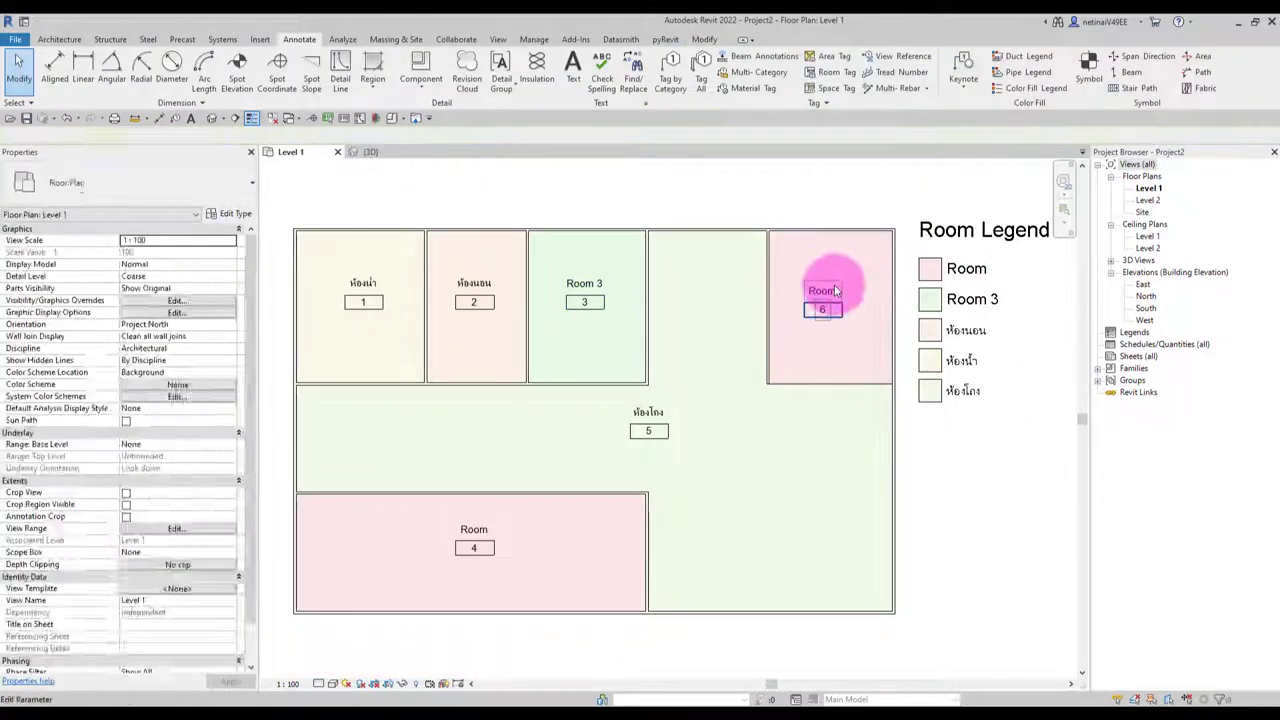
double_click(815, 288)
type("4")
key("Return")
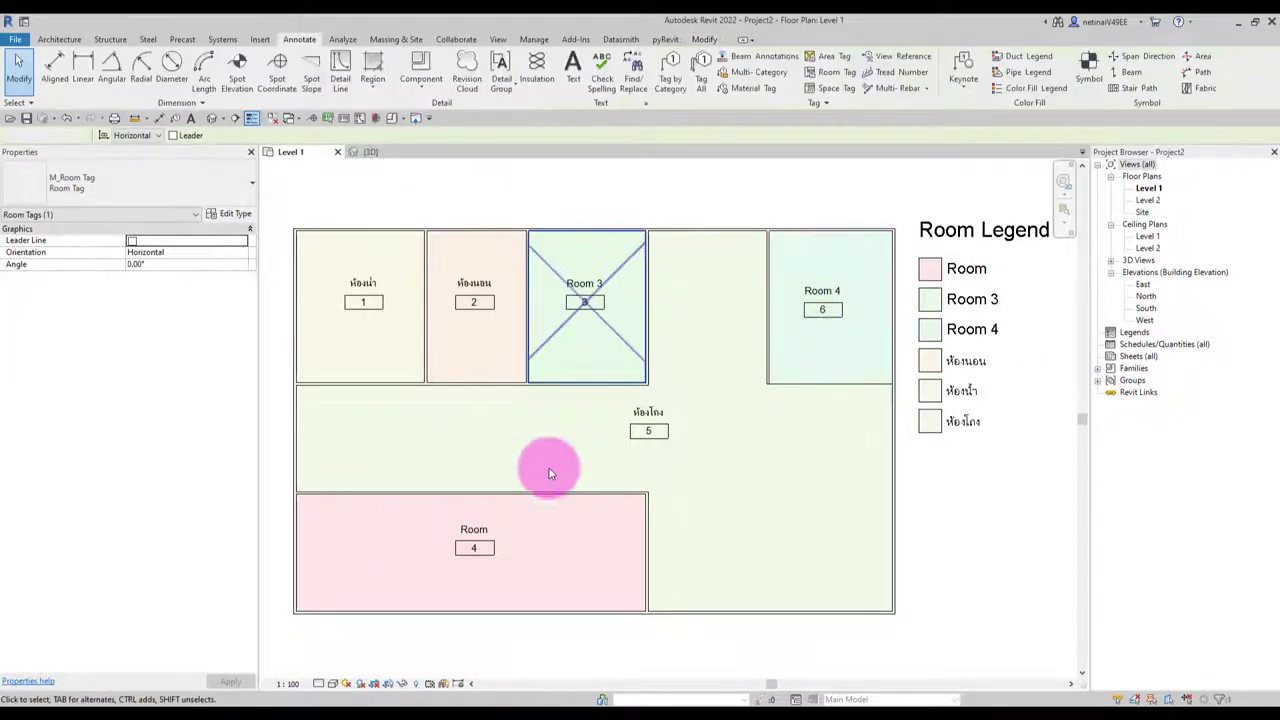
left_click(543, 466)
Name the lower-left room Room 5, then select the Room Legend.
left_click(480, 535)
double_click(480, 535)
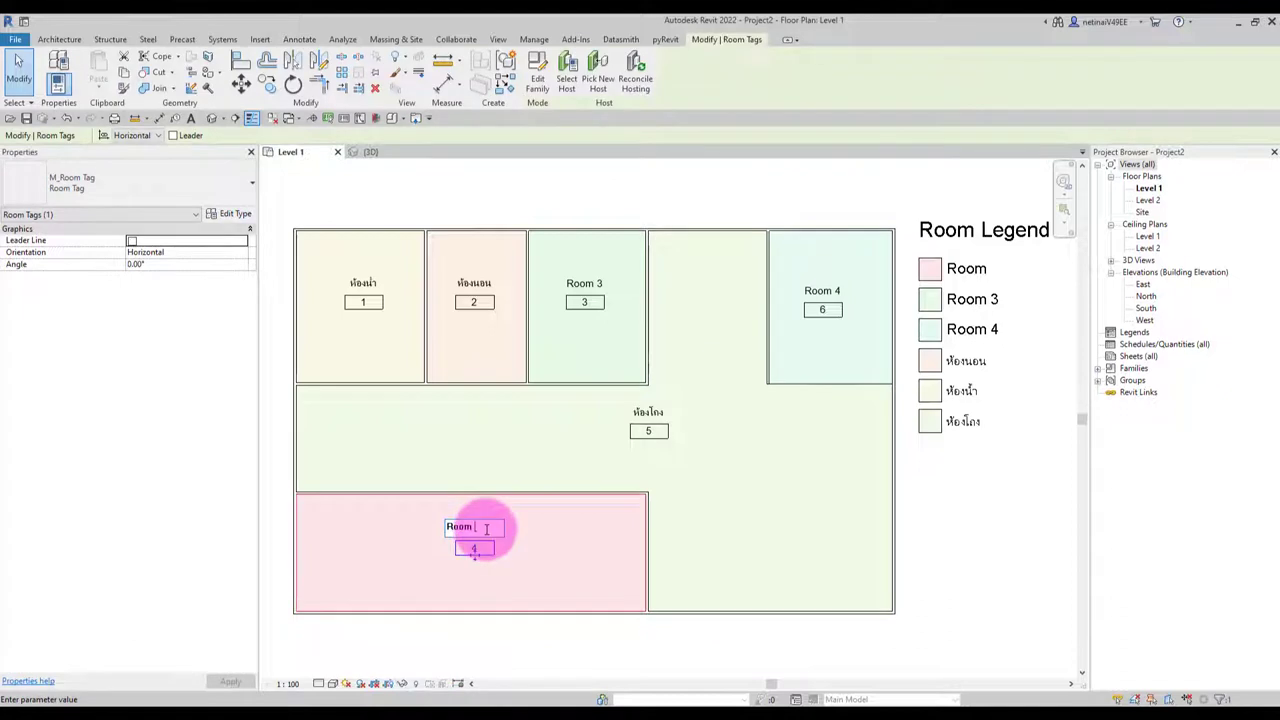
type("5")
key("Return")
left_click(894, 506)
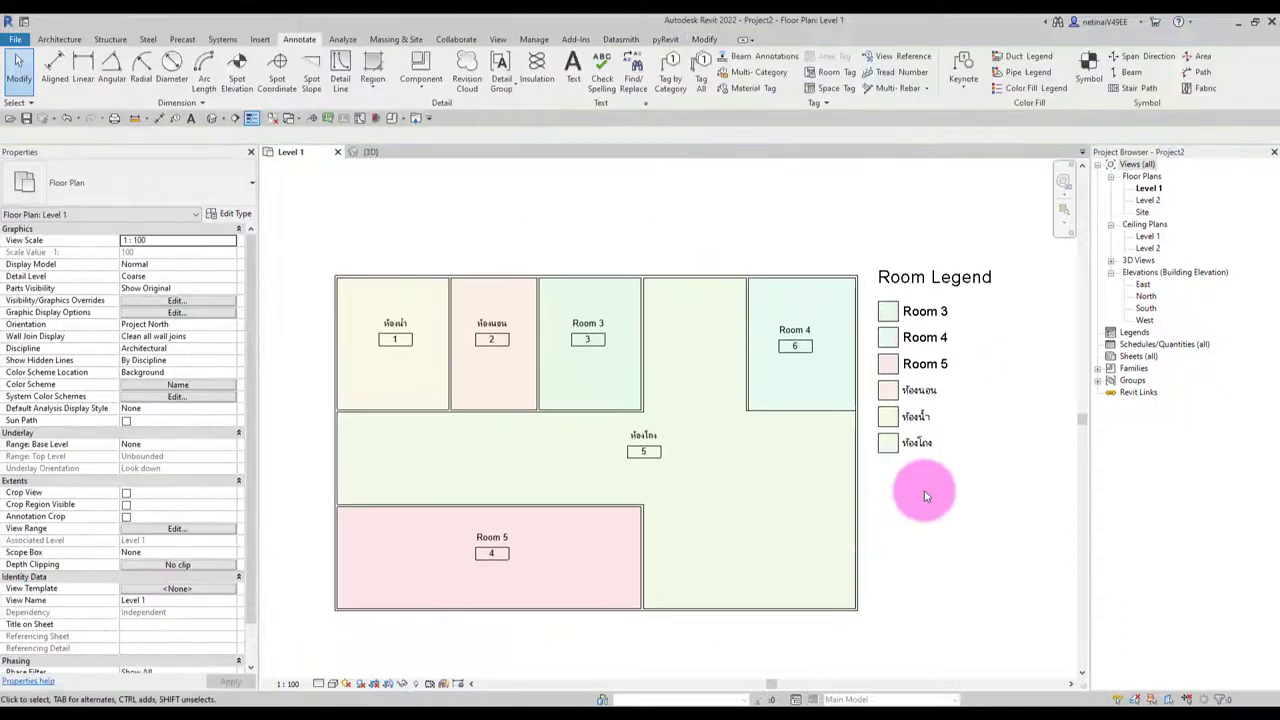
middle_click_drag(931, 499, 966, 495)
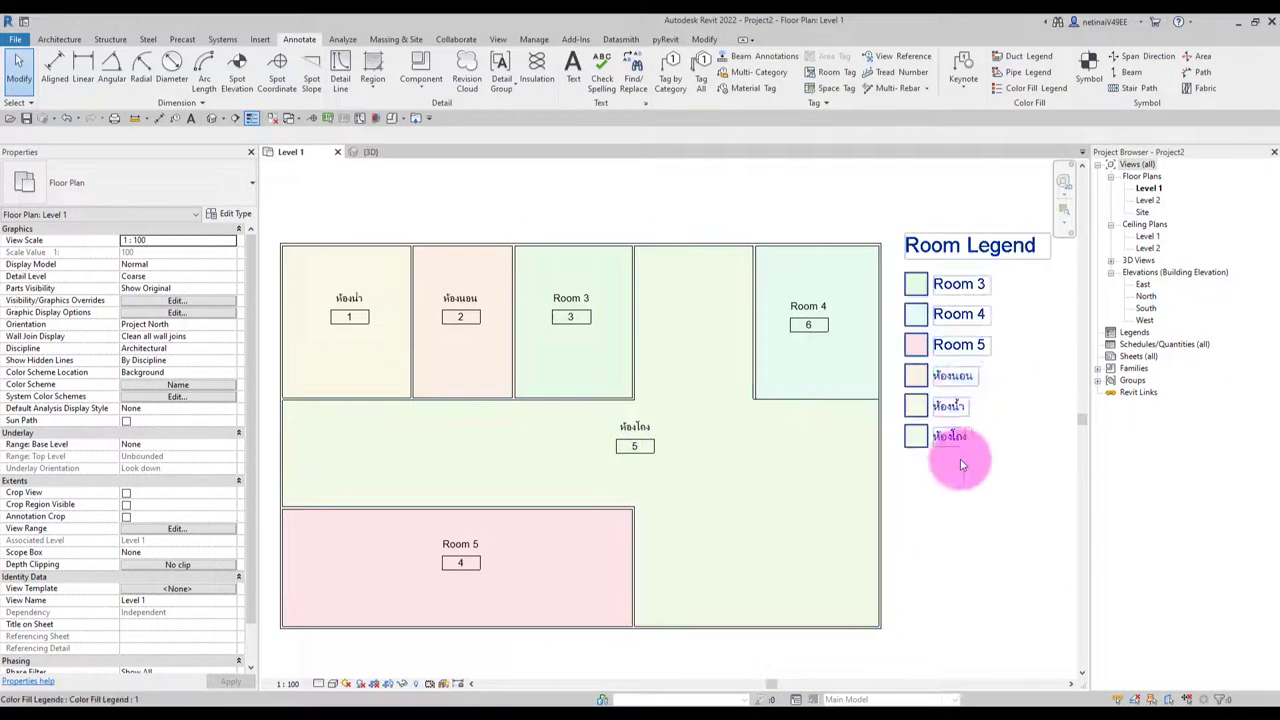
scroll(963, 481, "down", 1)
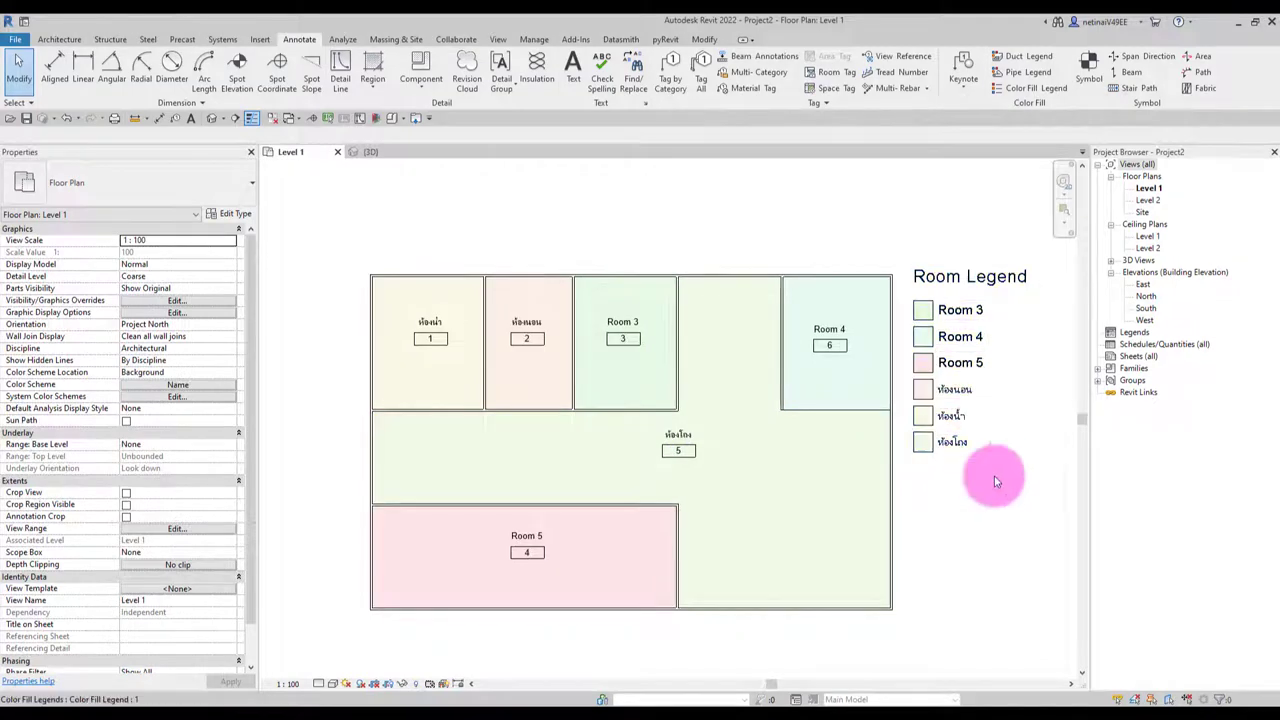
middle_click_drag(990, 476, 968, 462)
left_click(938, 358)
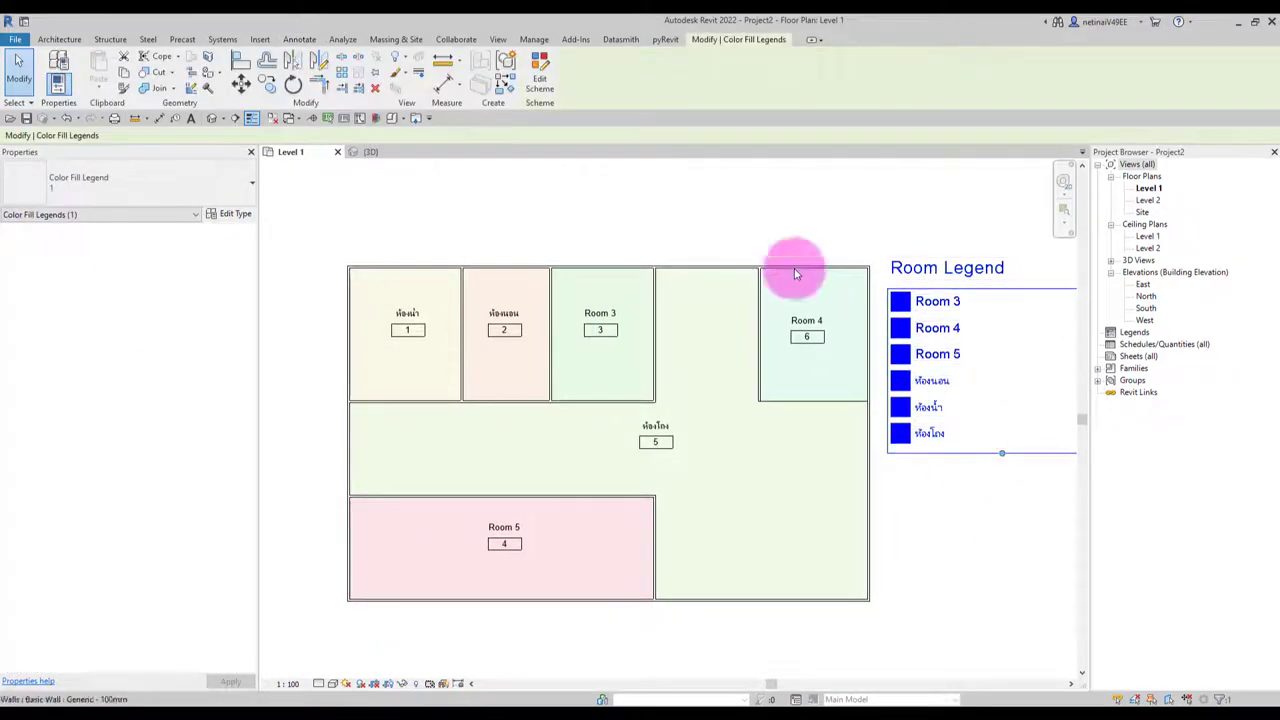
In the legend's colour scheme, set the ห้องน้ำ row to blue with Solid fill.
left_click(540, 80)
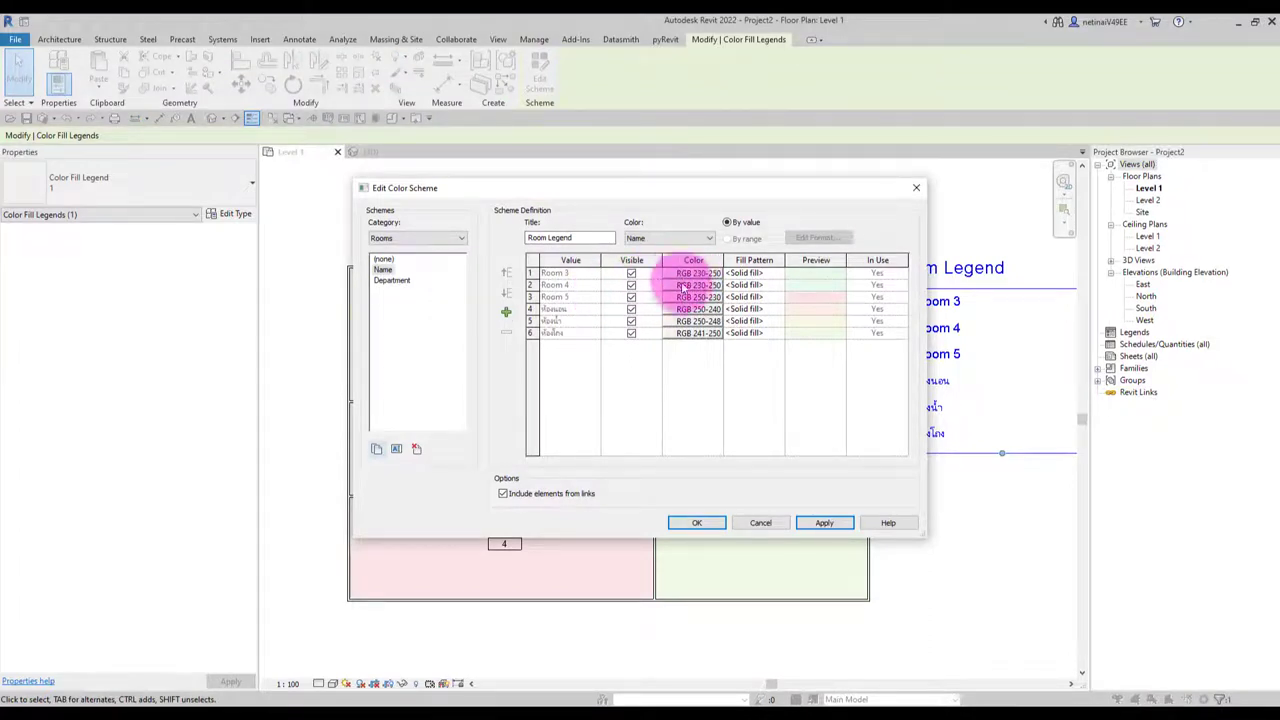
left_click(689, 323)
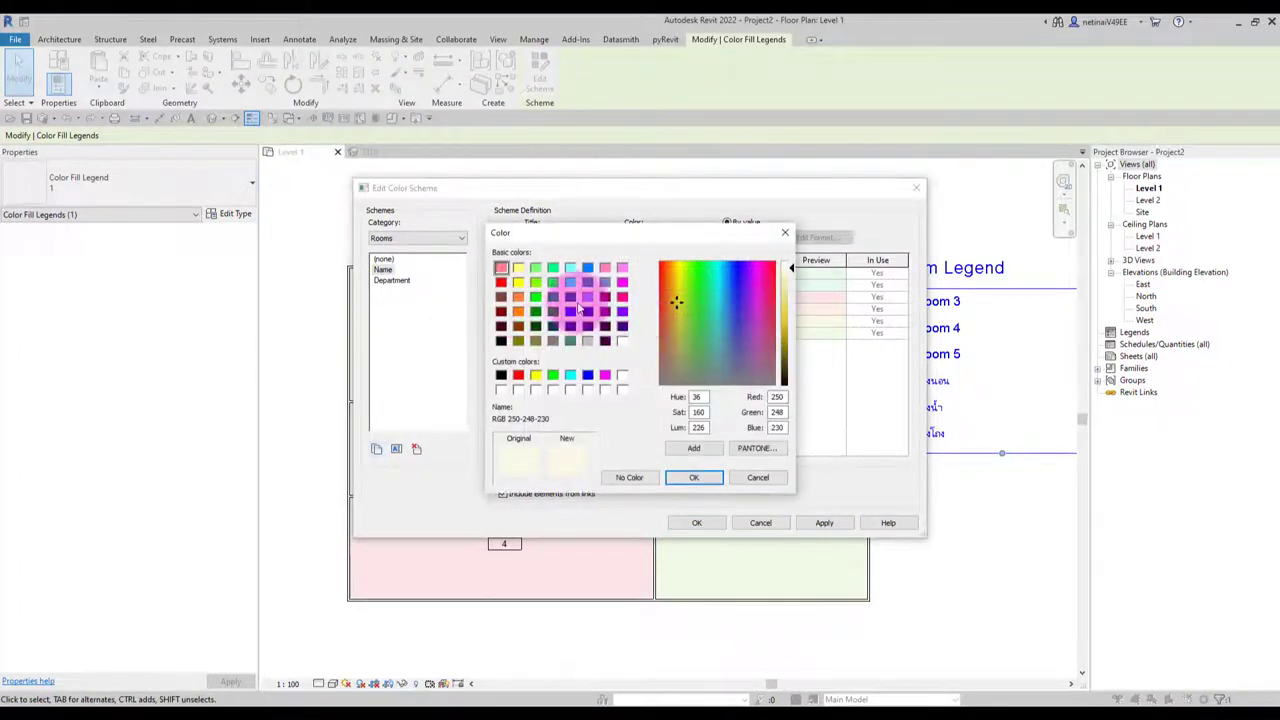
left_click(570, 311)
left_click(692, 477)
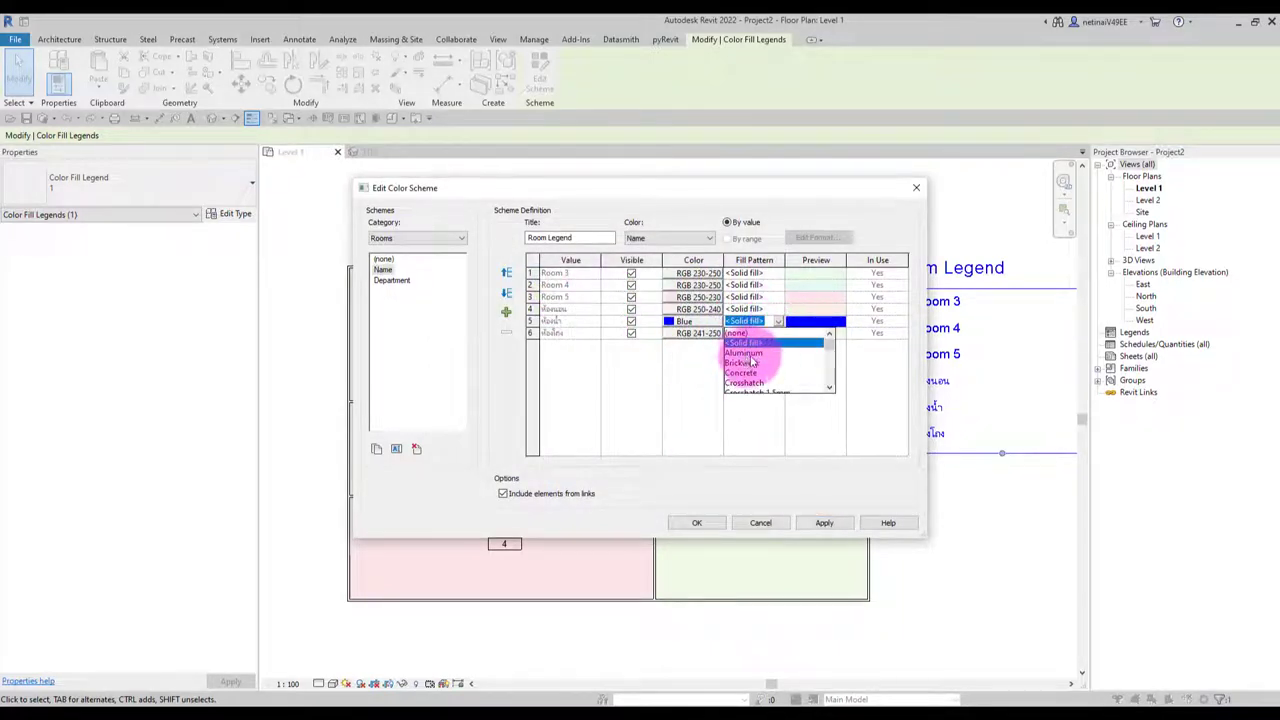
left_click(757, 345)
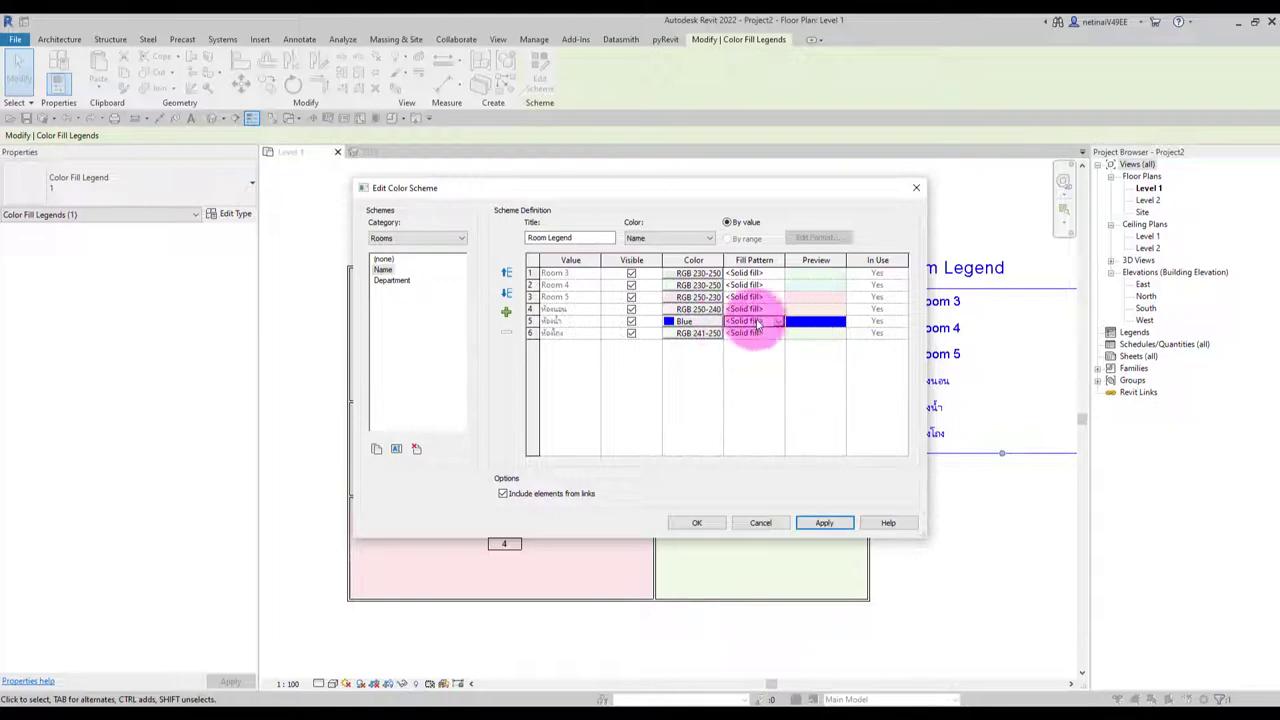
left_click(699, 523)
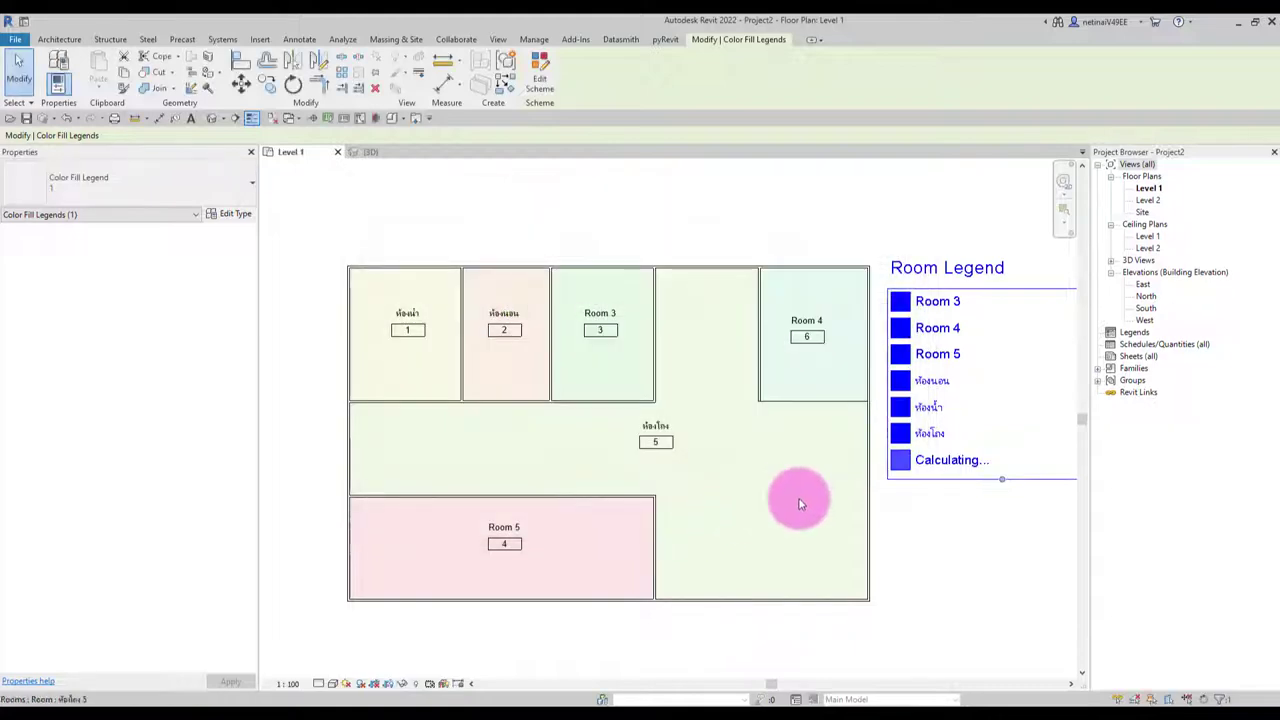
left_click(966, 543)
Switch all room tags to type M_Room Tag : Room Tag With Area.
scroll(446, 342, "up", 2)
scroll(446, 342, "down", 2)
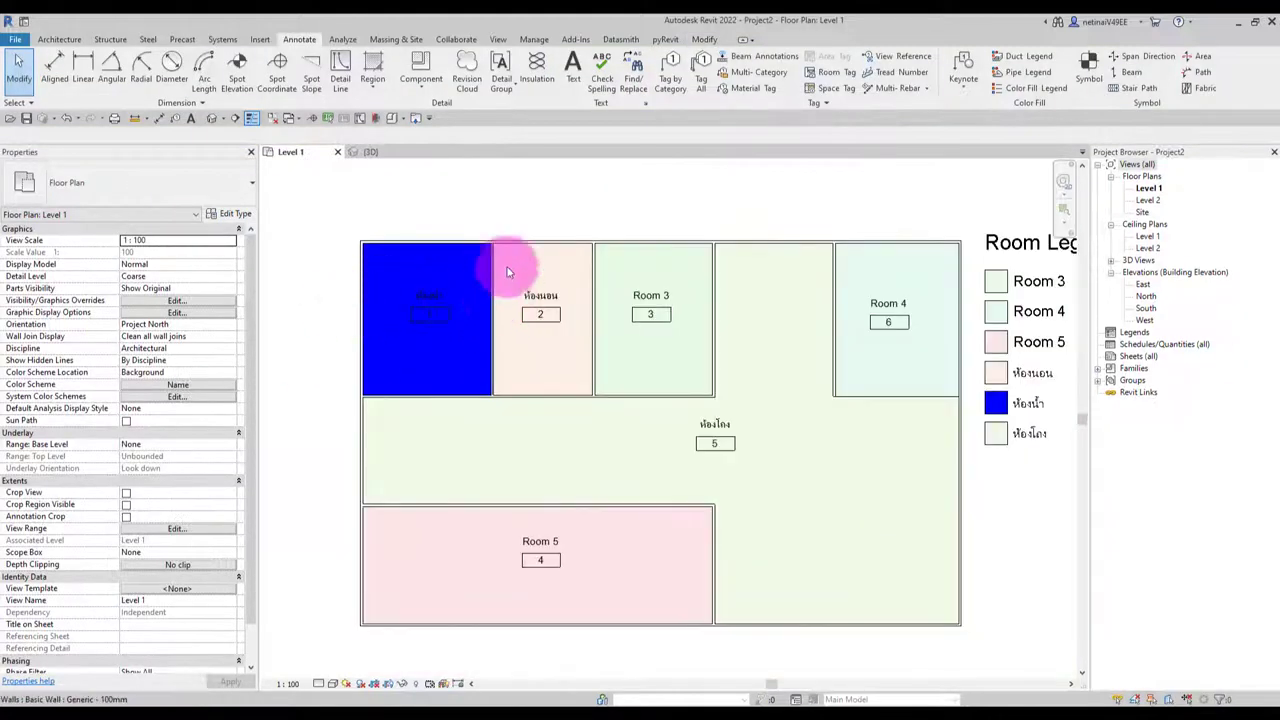
middle_click_drag(450, 285, 395, 287)
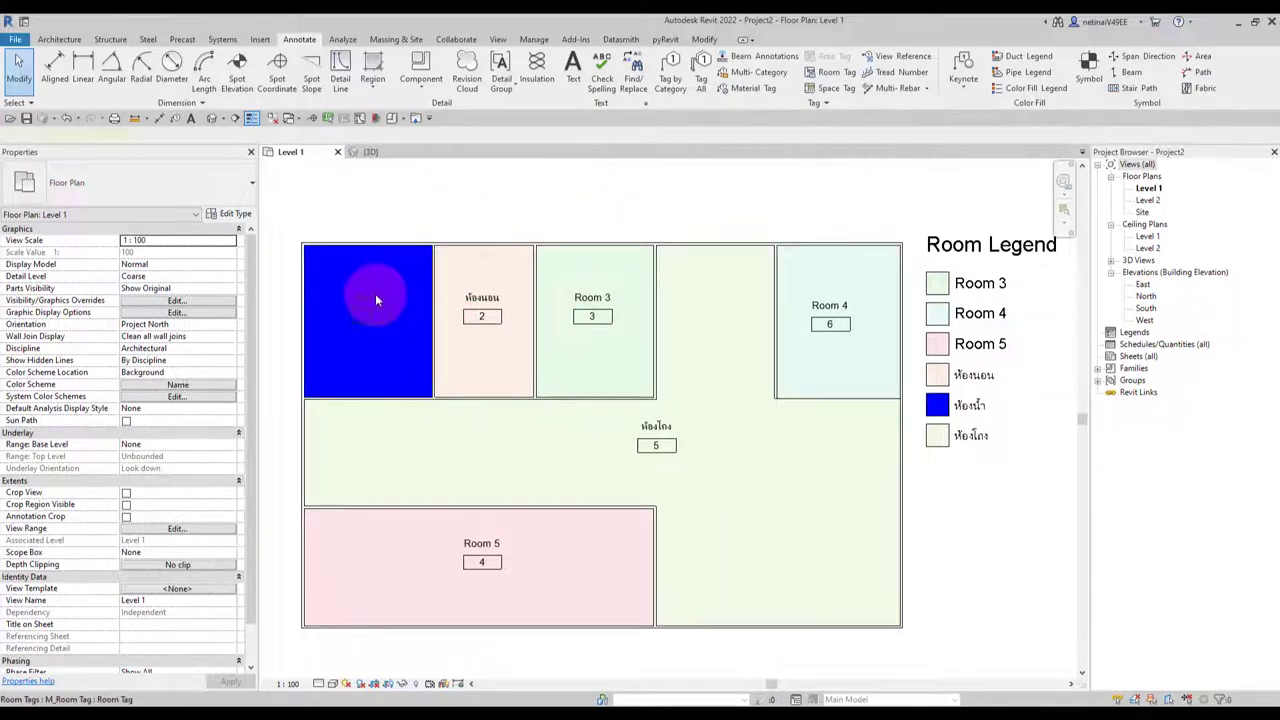
left_click(375, 293)
left_click(479, 312)
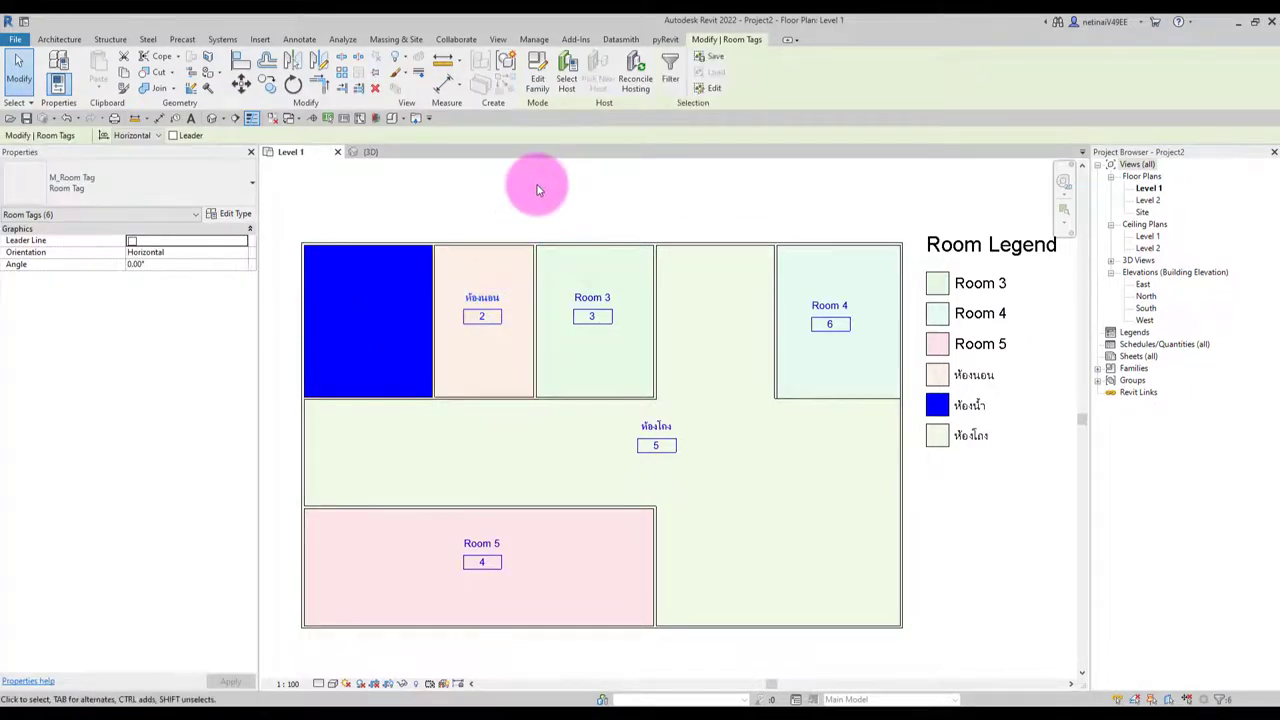
left_click(177, 180)
left_click(95, 262)
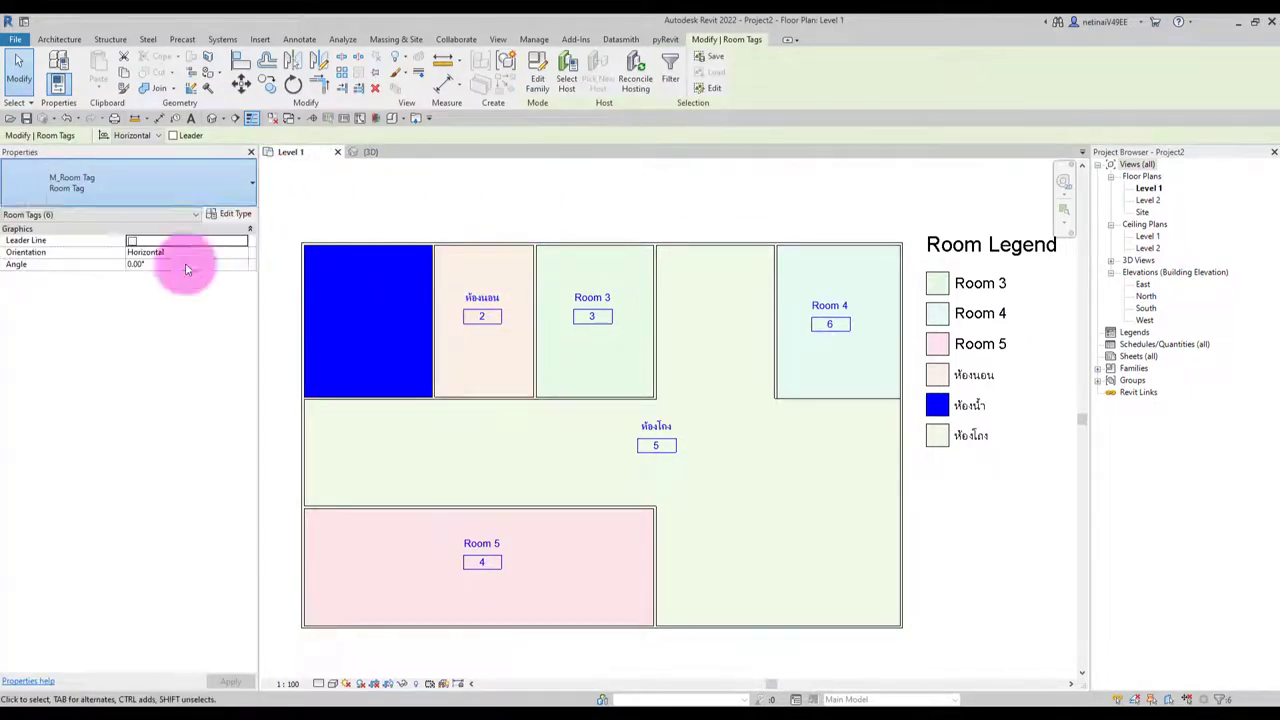
left_click(628, 200)
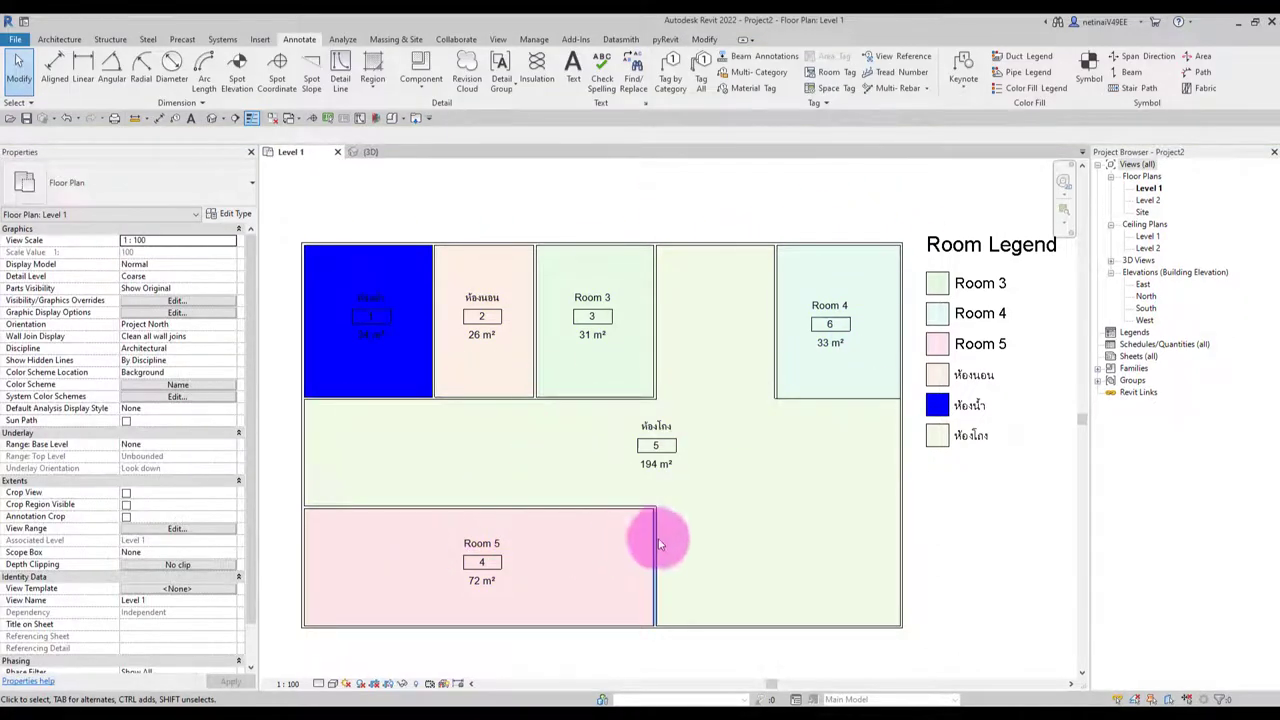
Nudge the wall between Room 5 and the hall so Room 5 reads 57 m².
left_click(763, 531)
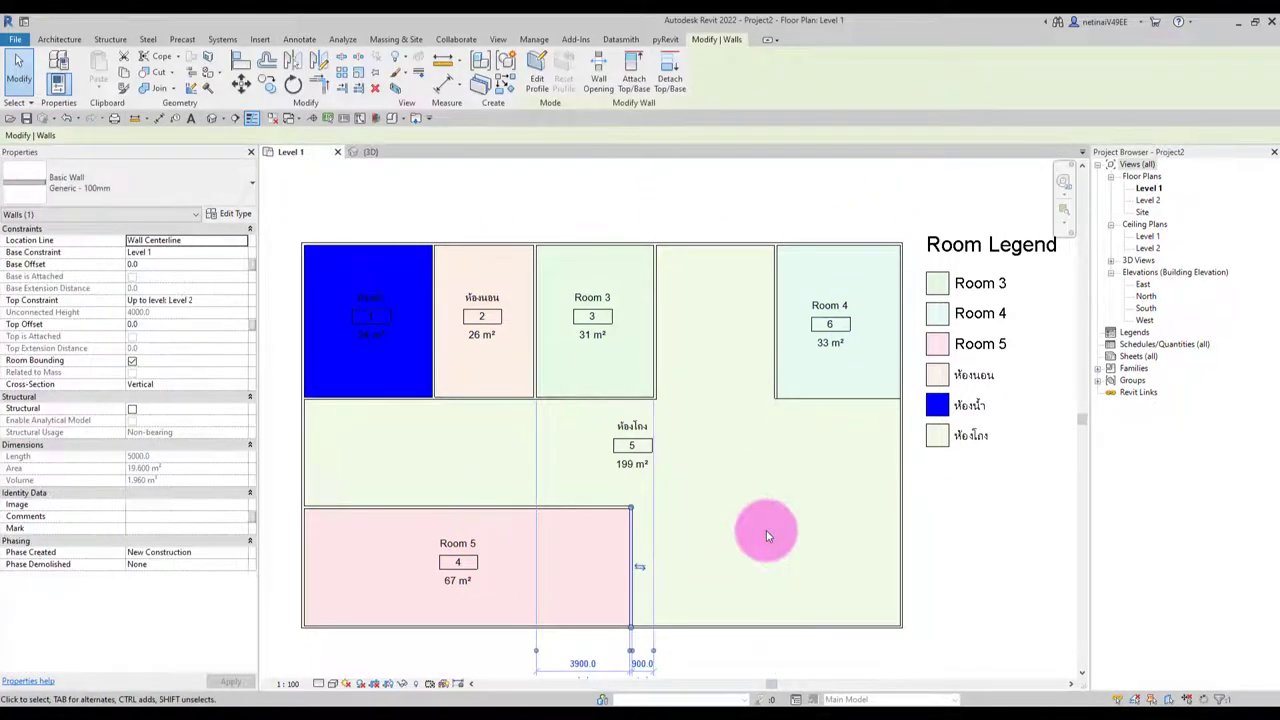
key("Left")
key("Right")
key("Right")
key("Right")
key("Right")
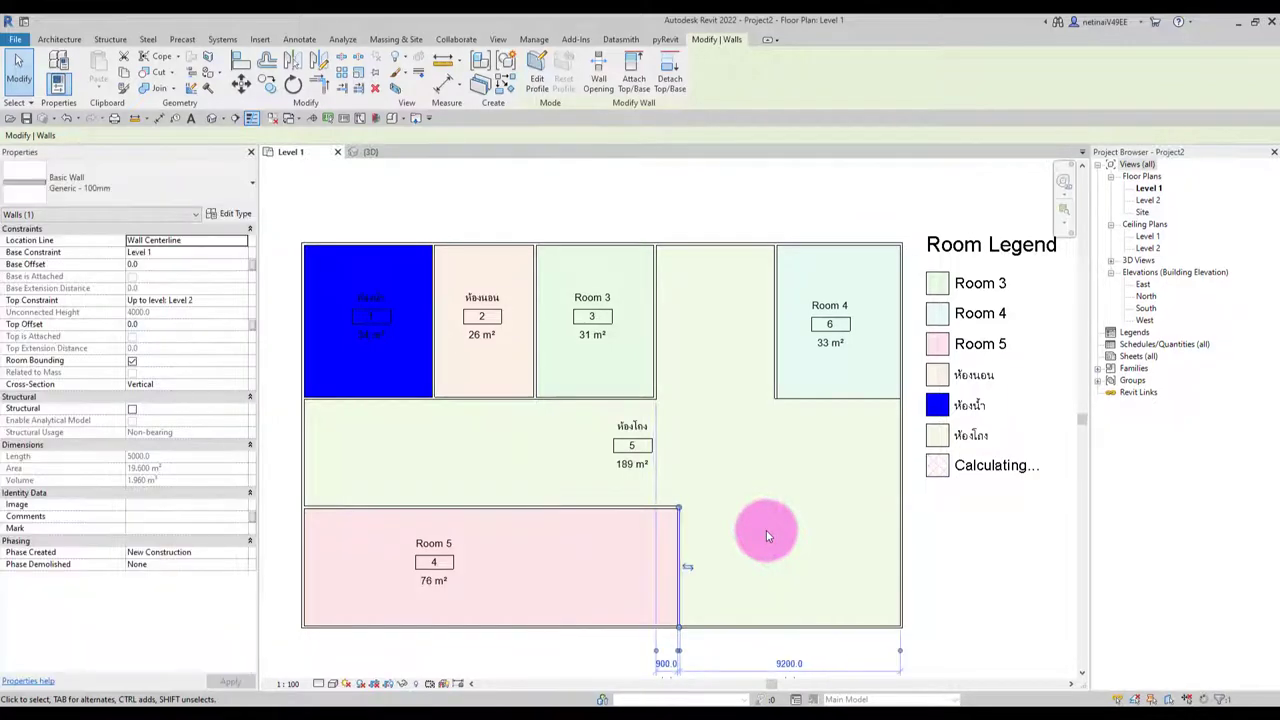
key("Left")
key("Left")
key("Left")
key("Left")
key("Escape")
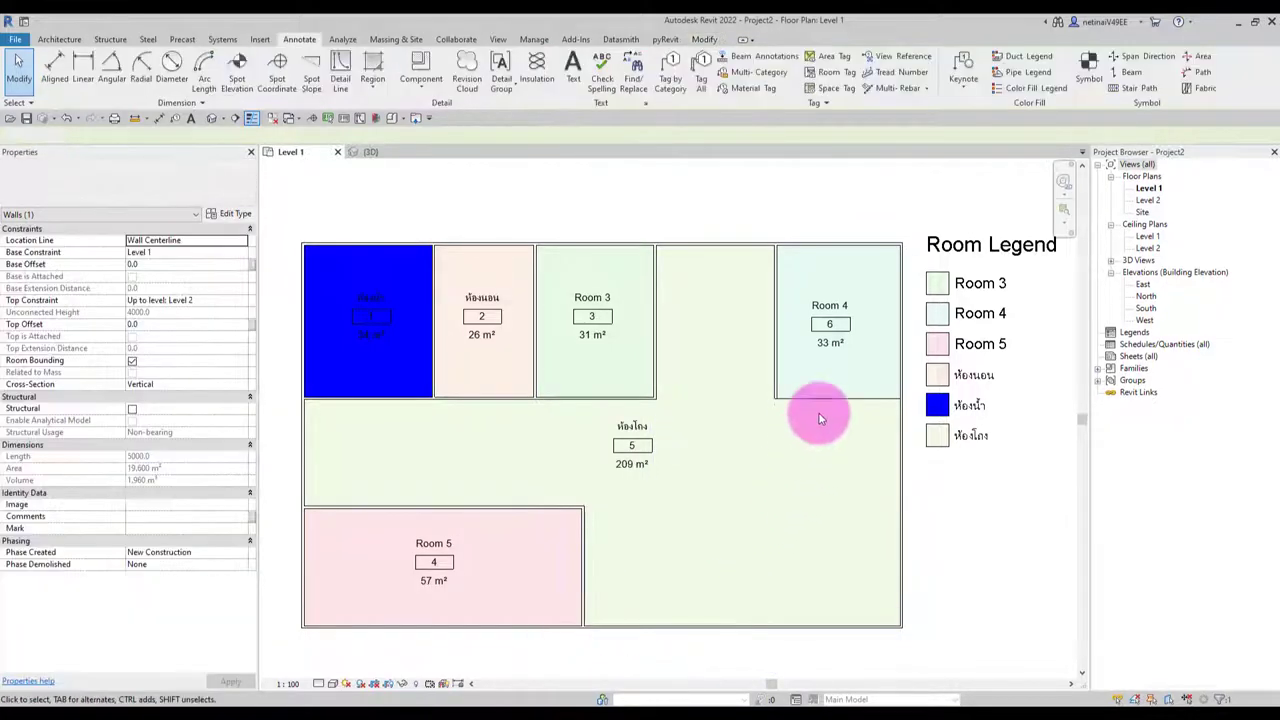
Move the wall beside Room 3 right to make it 44 m², then zoom to fit (ZF).
left_click(655, 353)
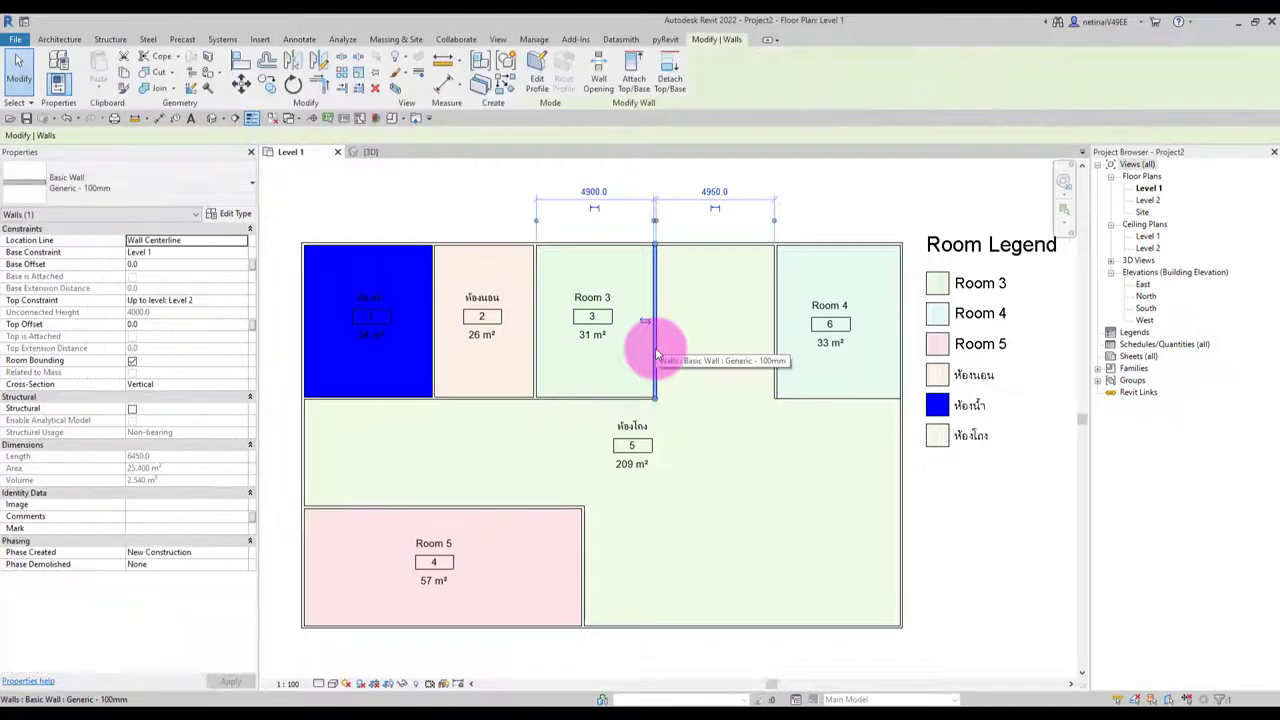
key("Right")
key("Right")
key("Escape")
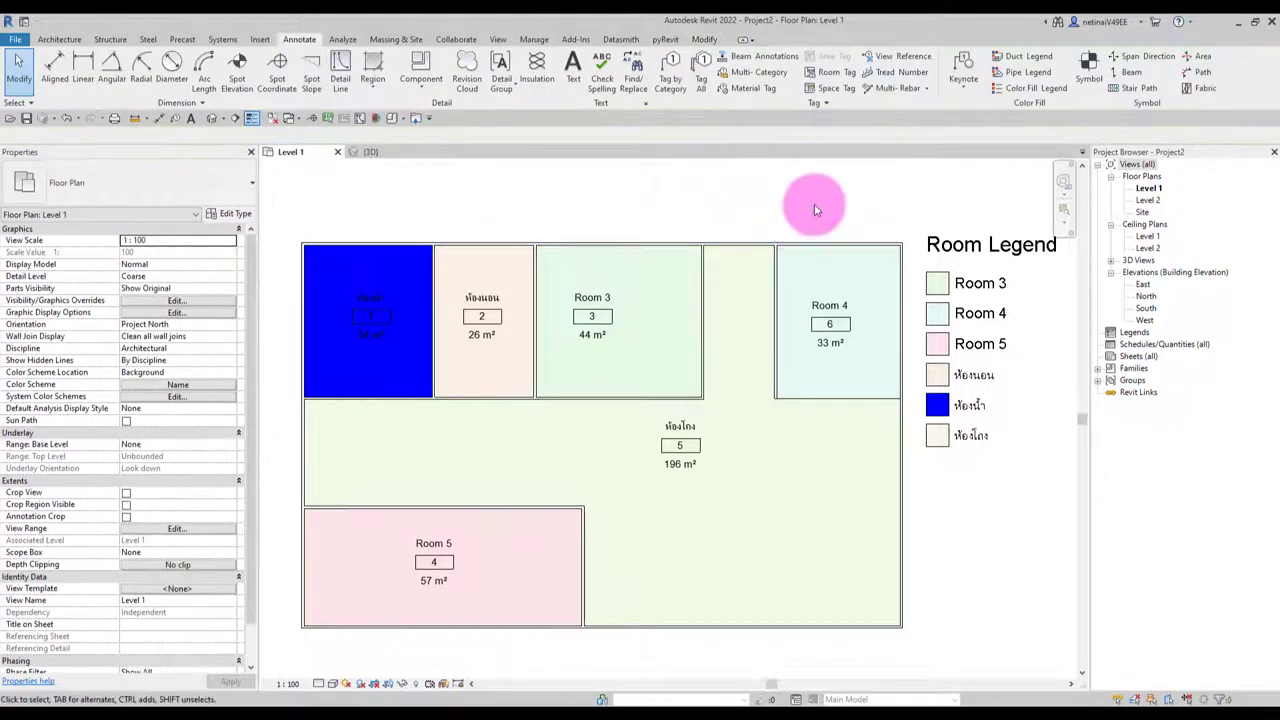
key("z")
key("f")
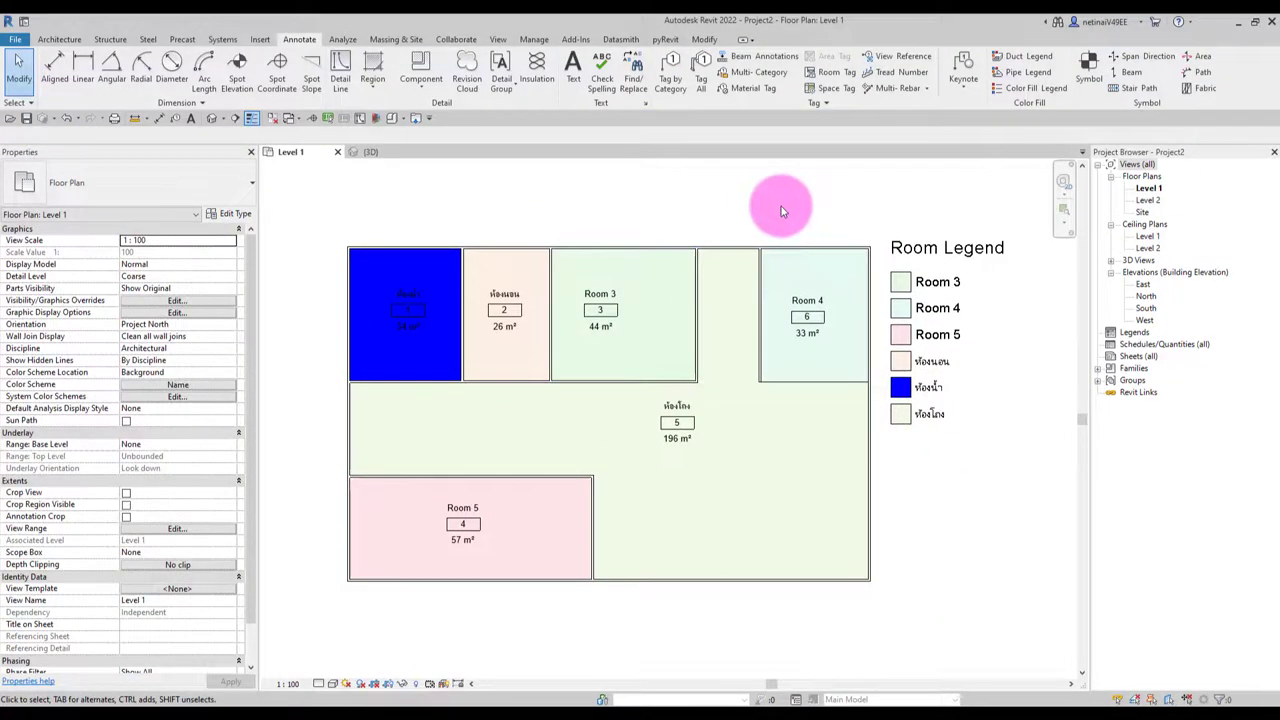
scroll(748, 213, "up", 1)
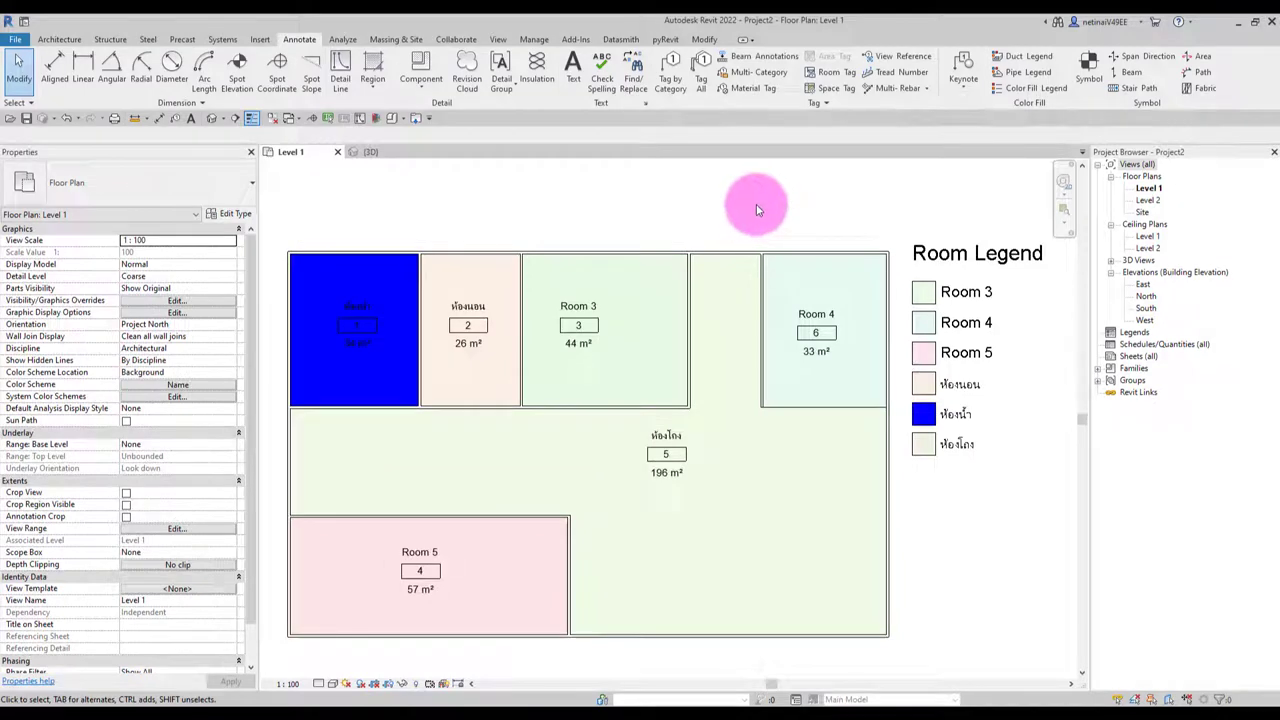